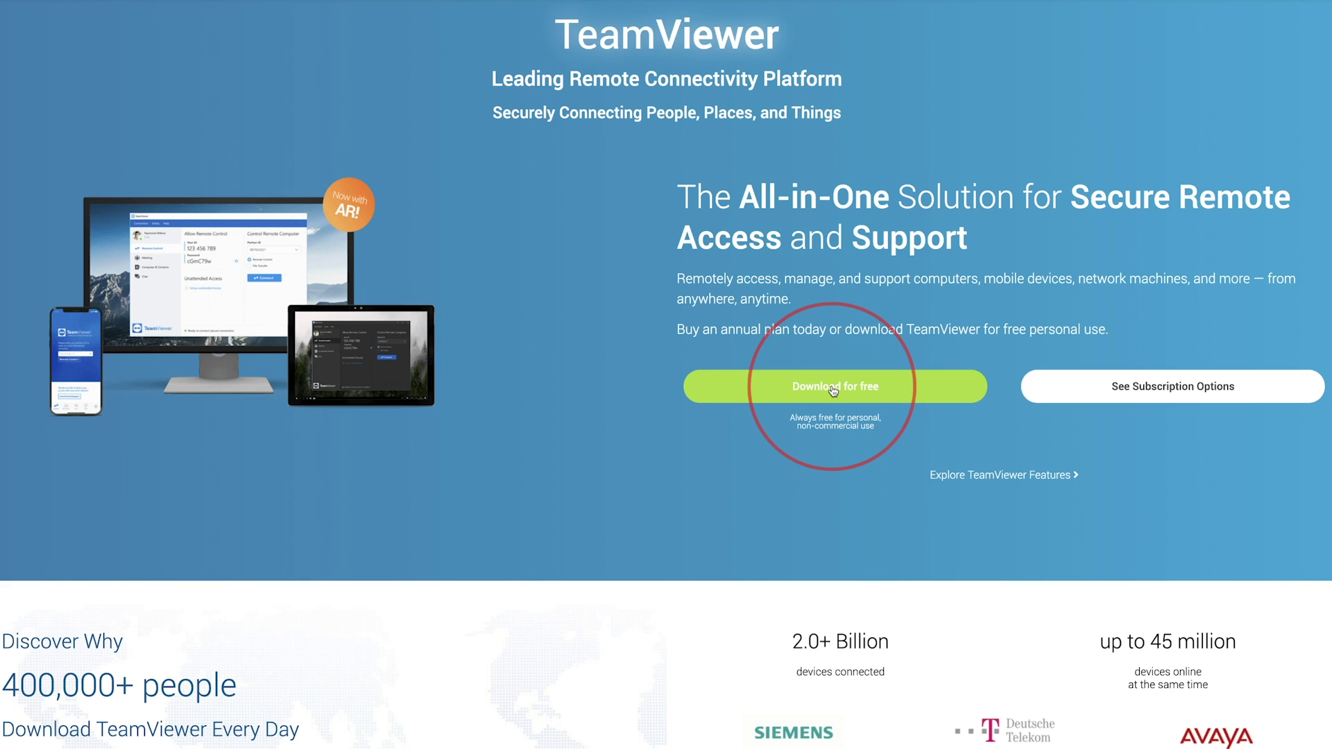
Look over the TeamViewer subscription plans, then return to the home page.
scroll(832, 391, down, 15)
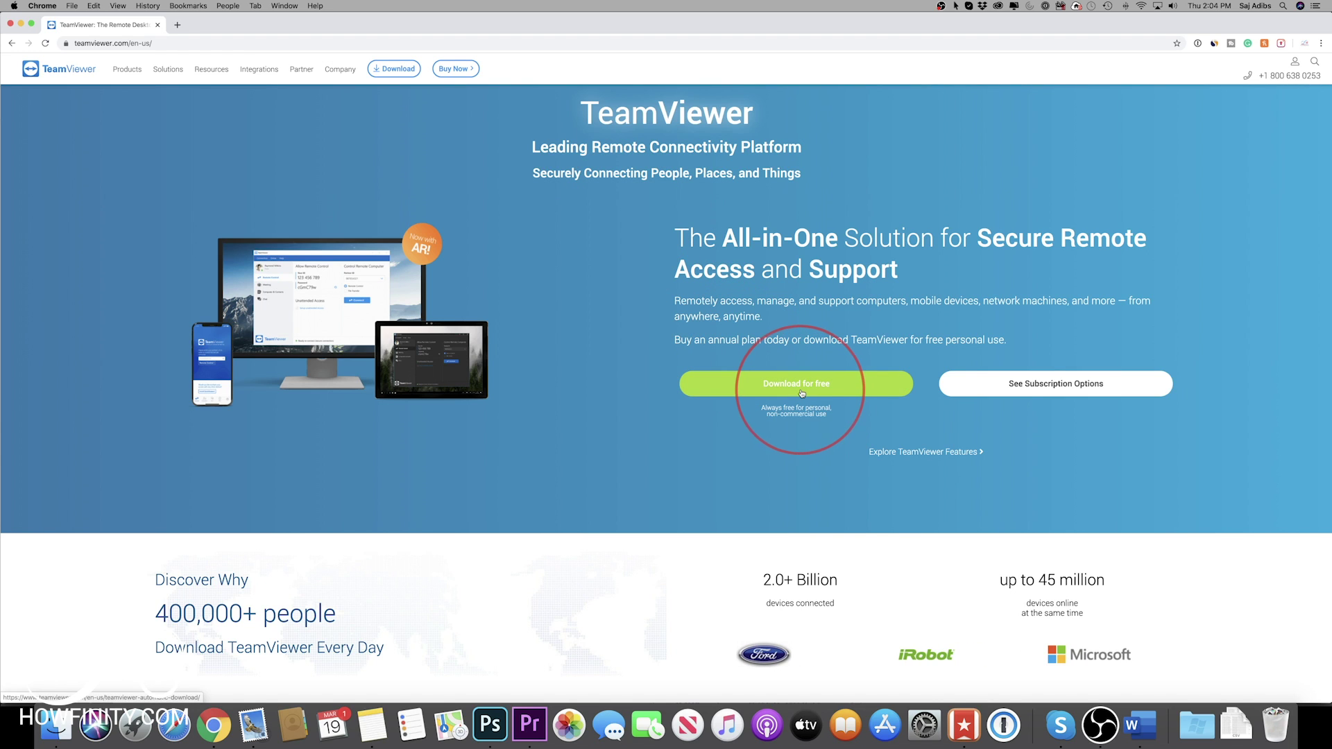
click(1034, 386)
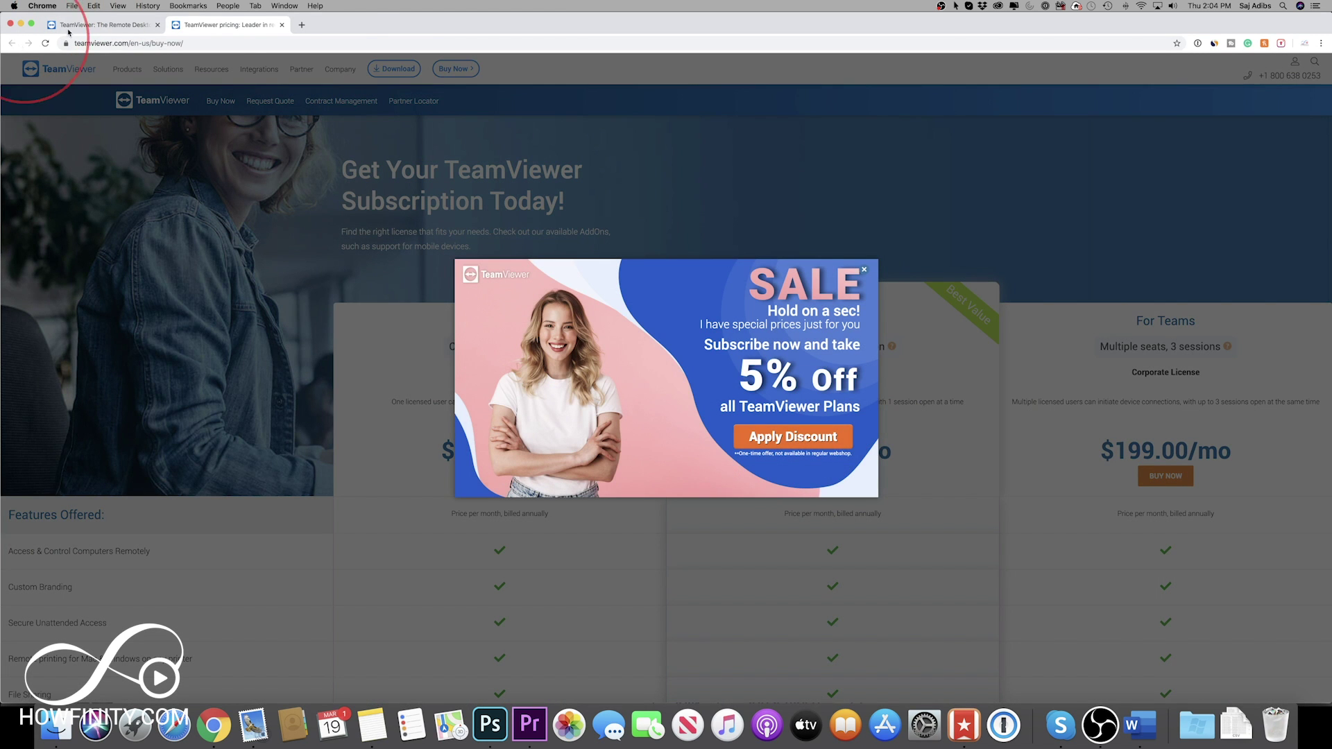
click(282, 25)
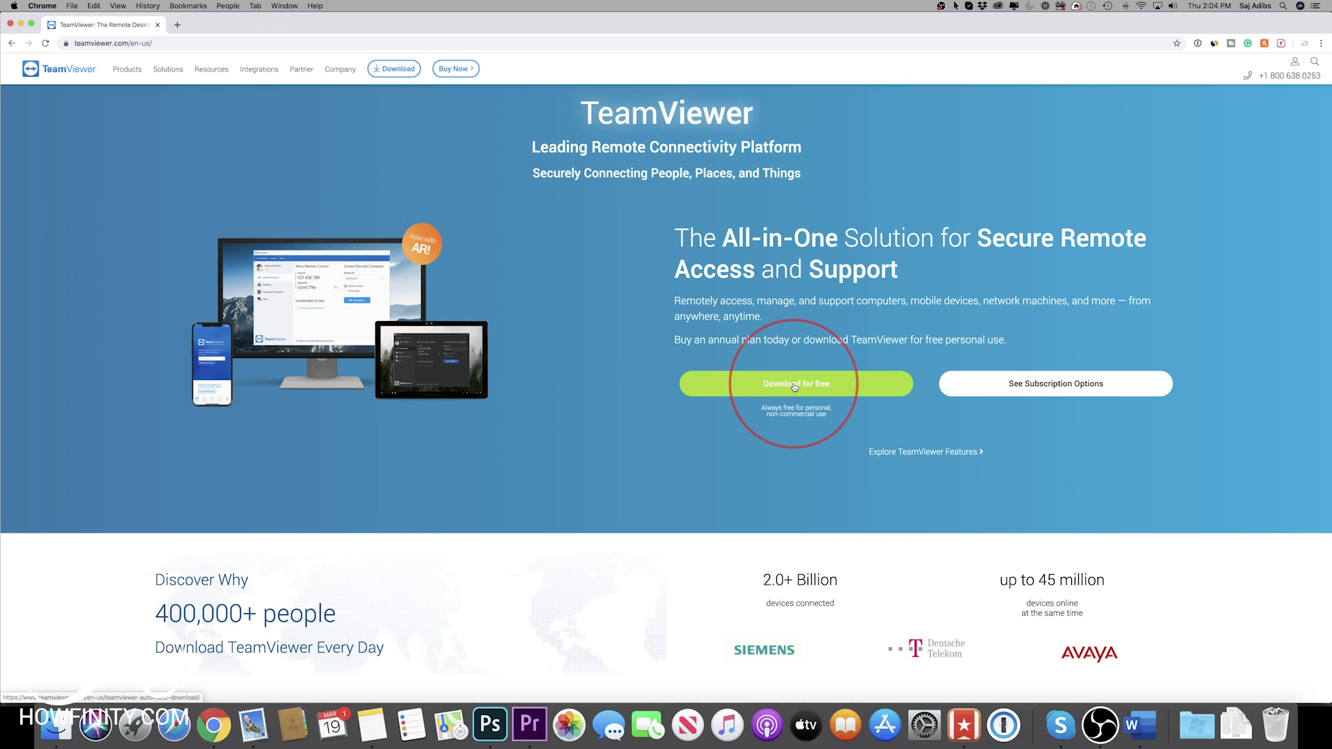
Download the free installer and launch Install TeamViewer from teamviewer.dmg.
scroll(795, 387, down, 15)
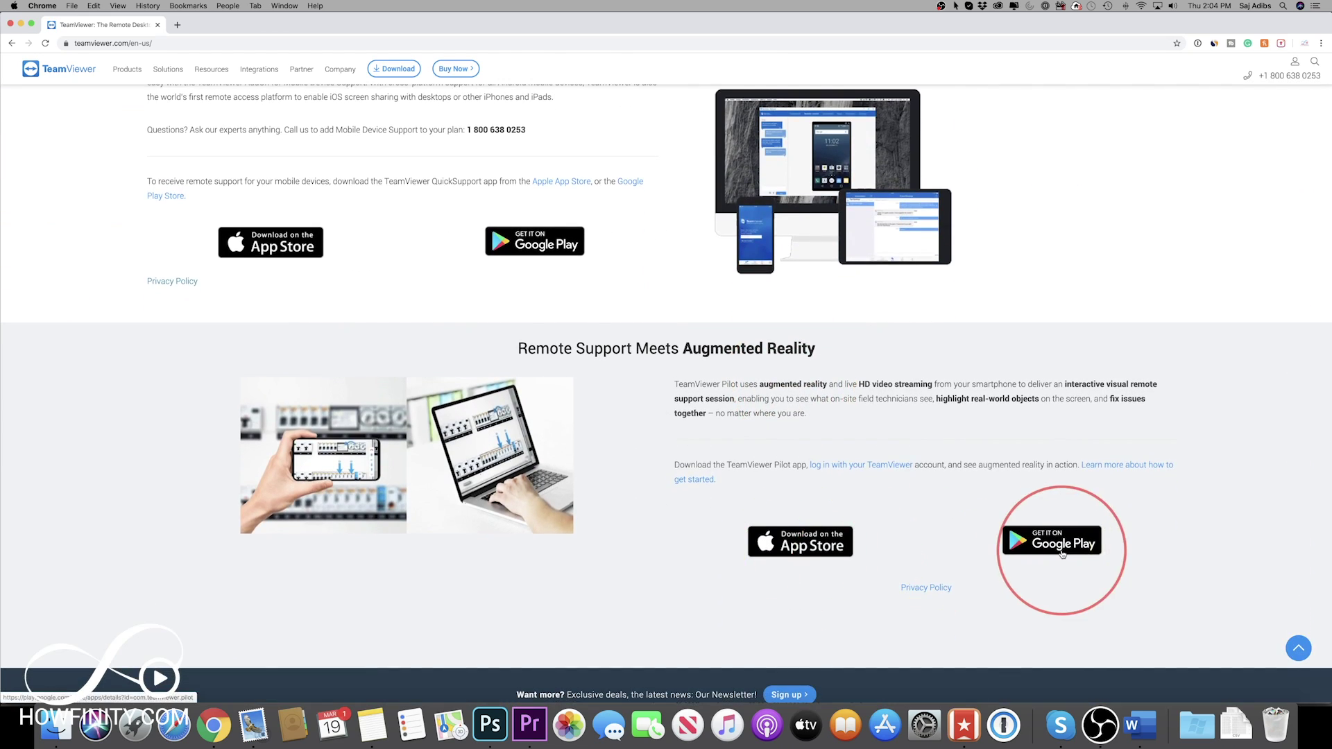
scroll(1061, 553, up, 15)
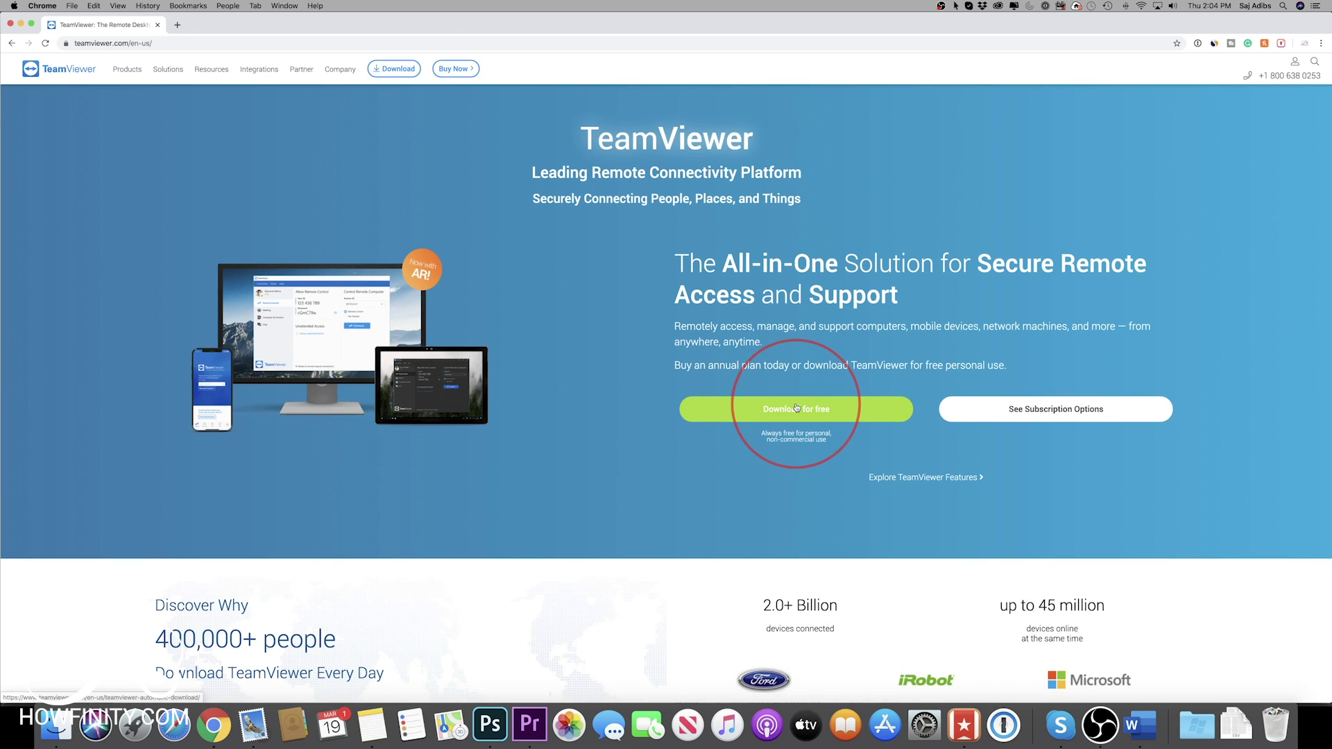
click(797, 408)
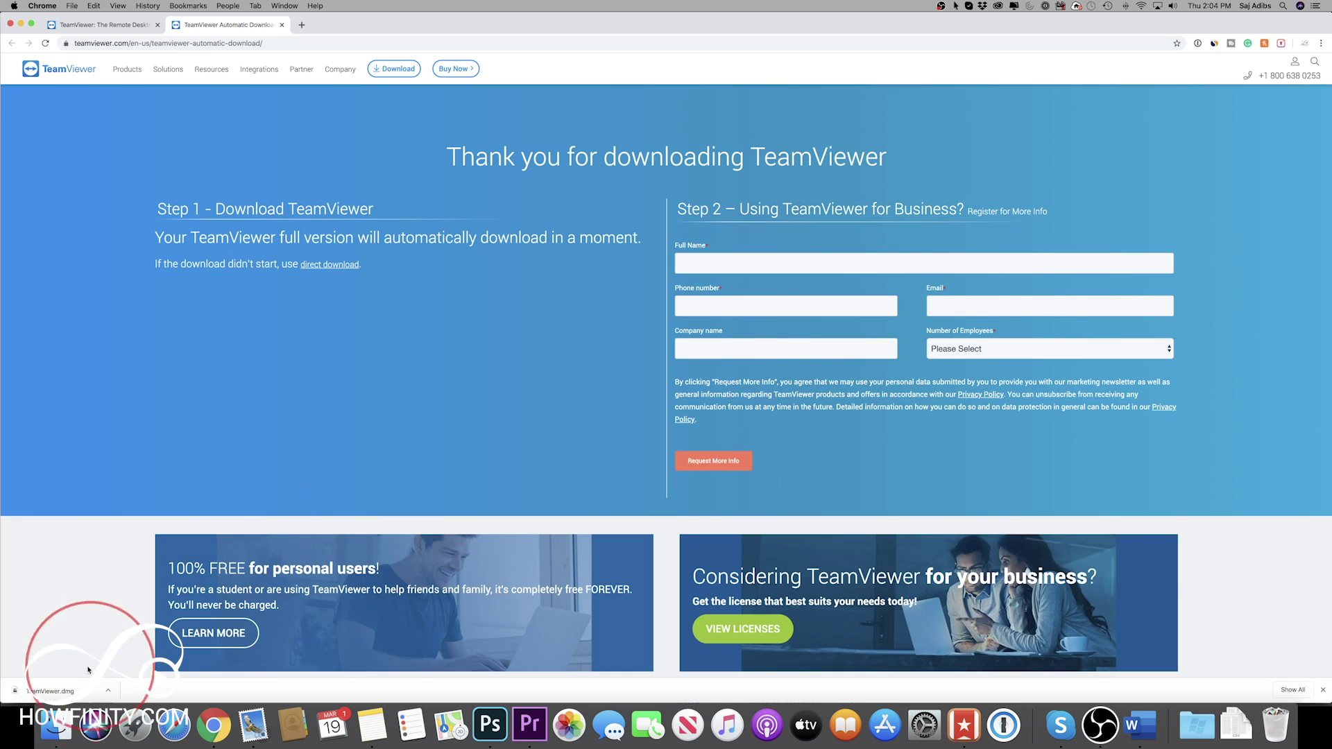
click(70, 691)
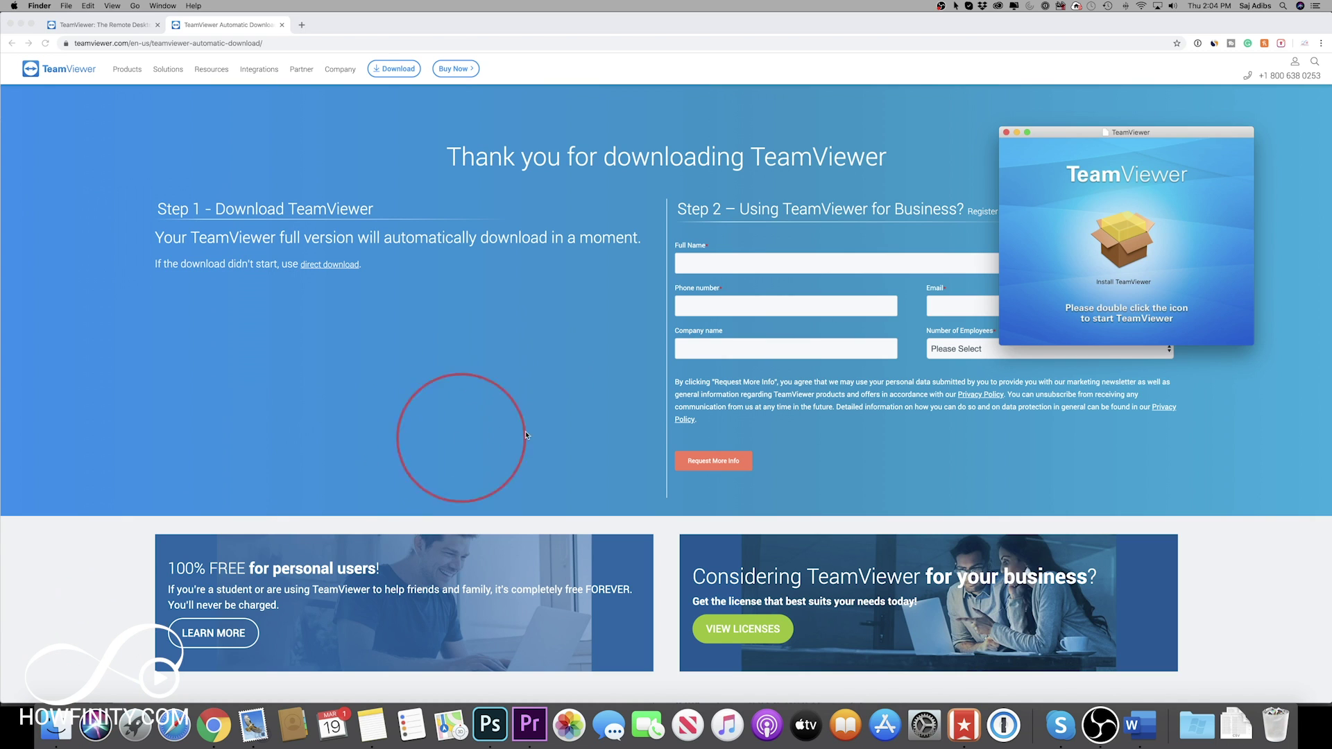
drag(1156, 132, 509, 207)
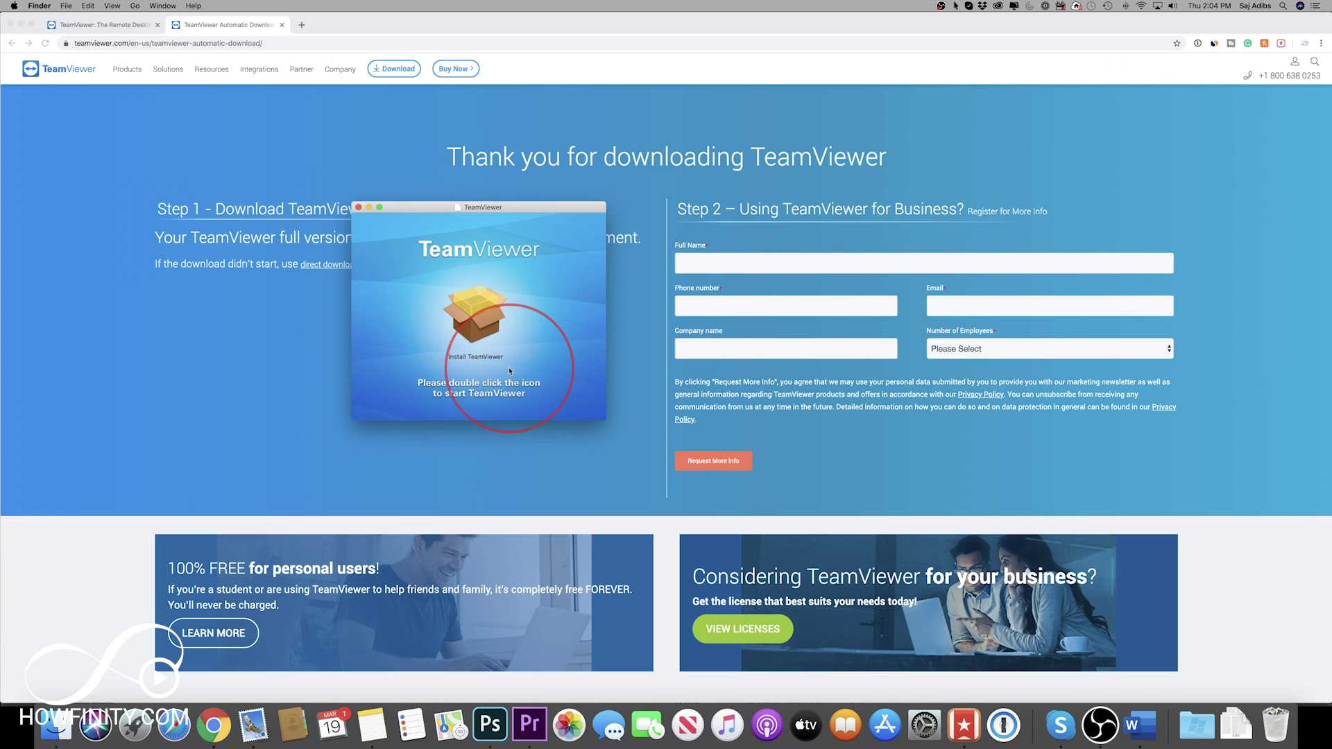
double_click(467, 338)
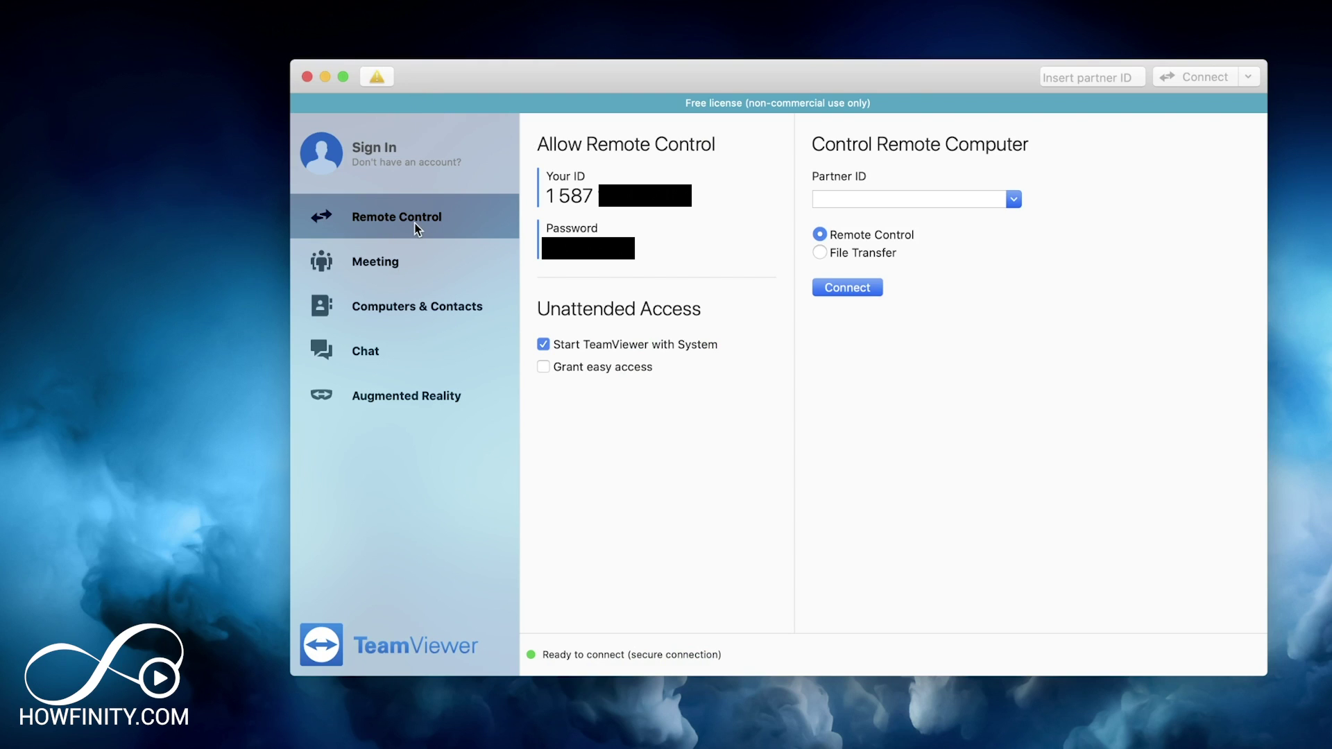
click(372, 268)
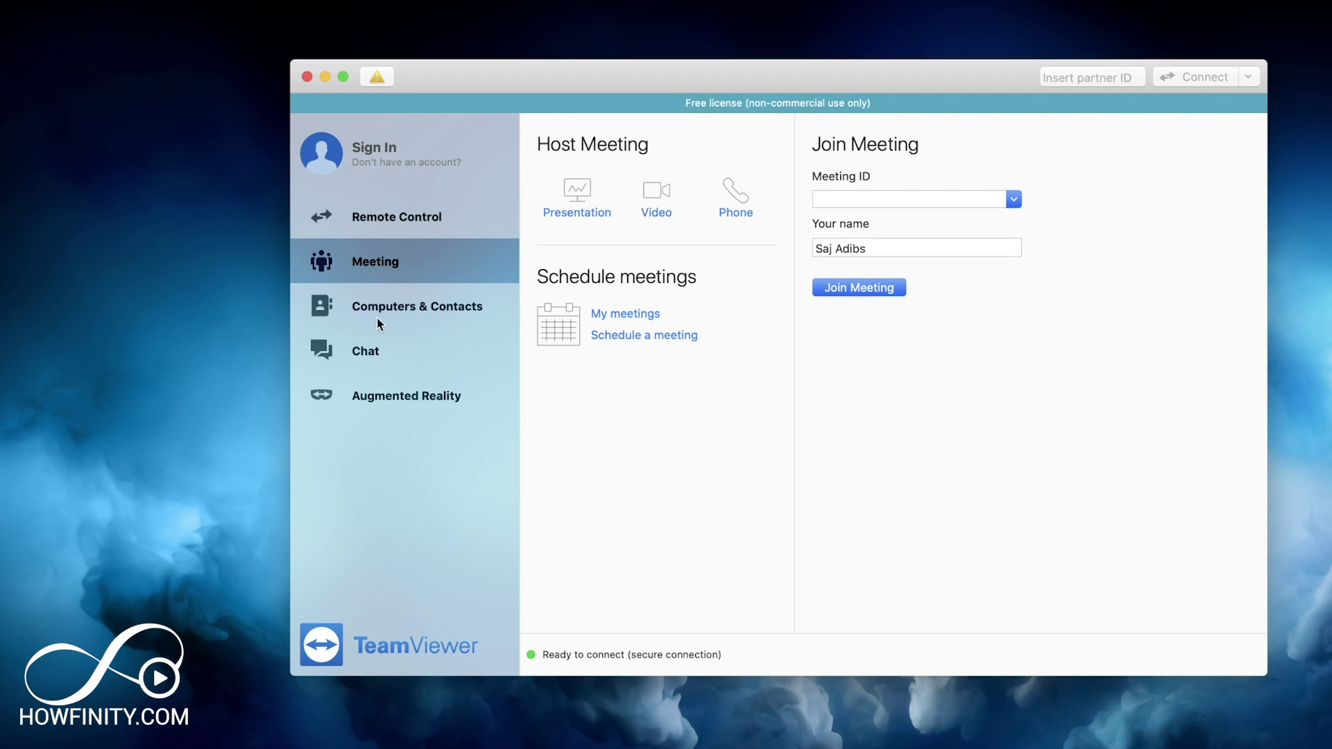
click(406, 307)
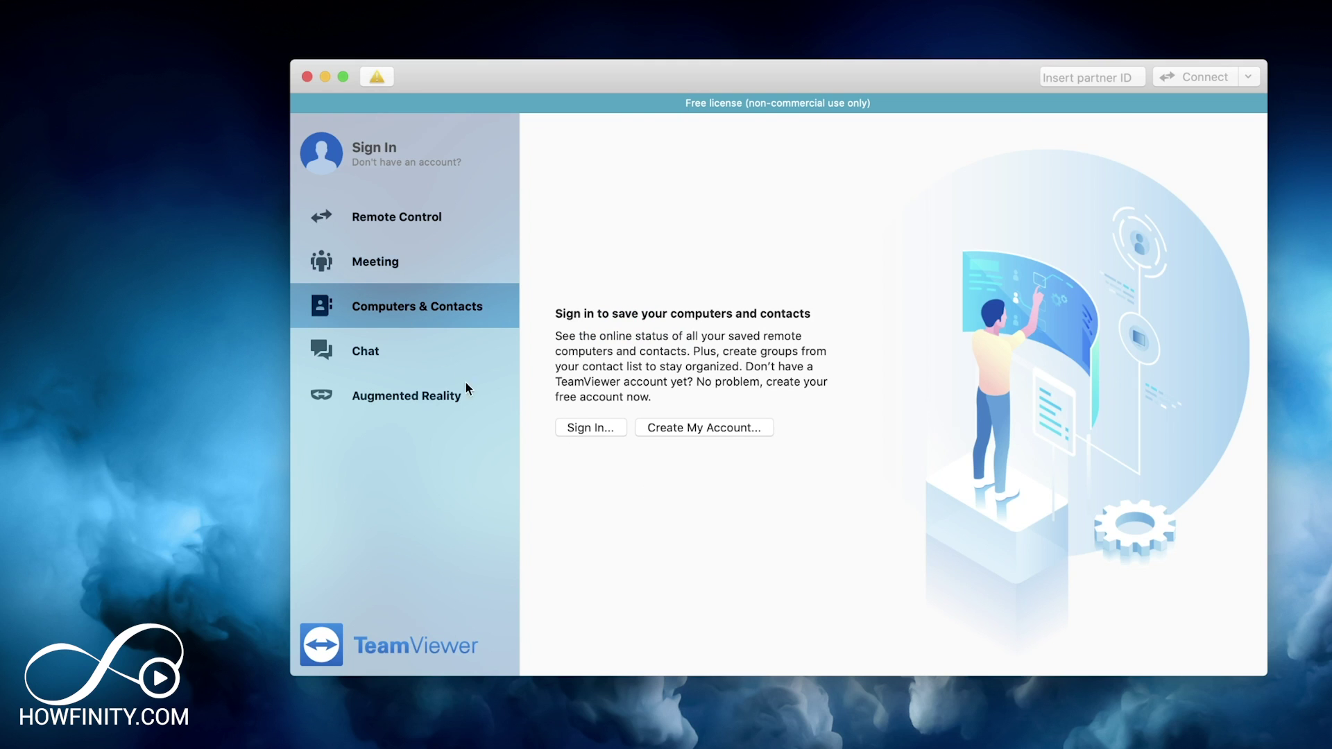
click(392, 257)
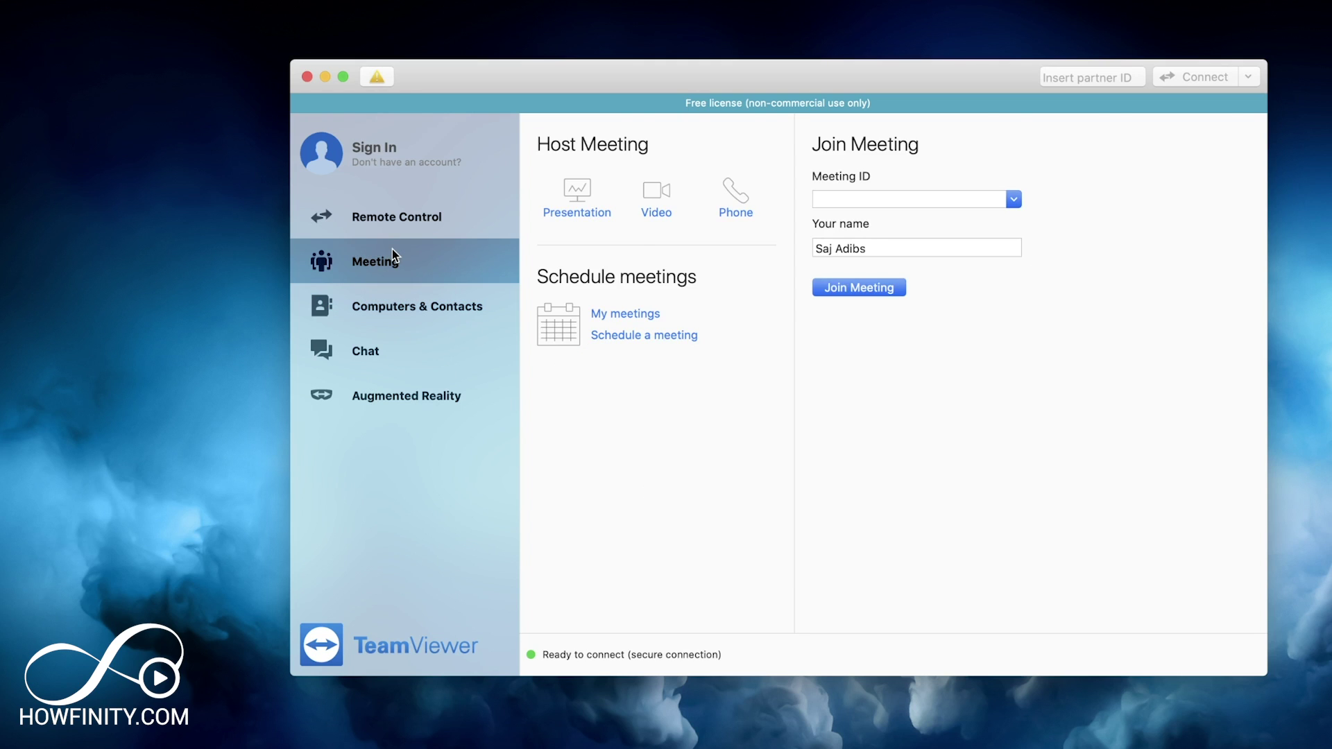
click(396, 224)
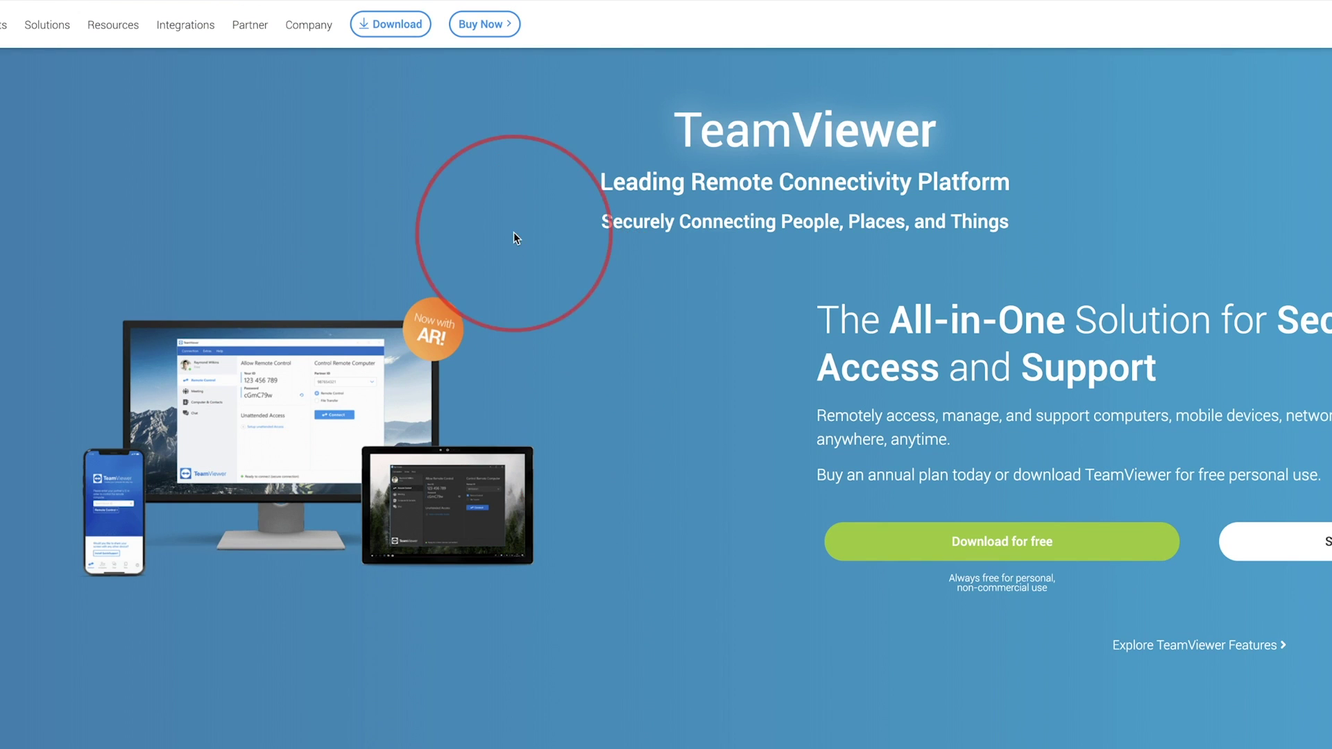
Go to the TeamViewer Download page and scroll to the TeamViewer for Mac section.
mouse_move(6, 24)
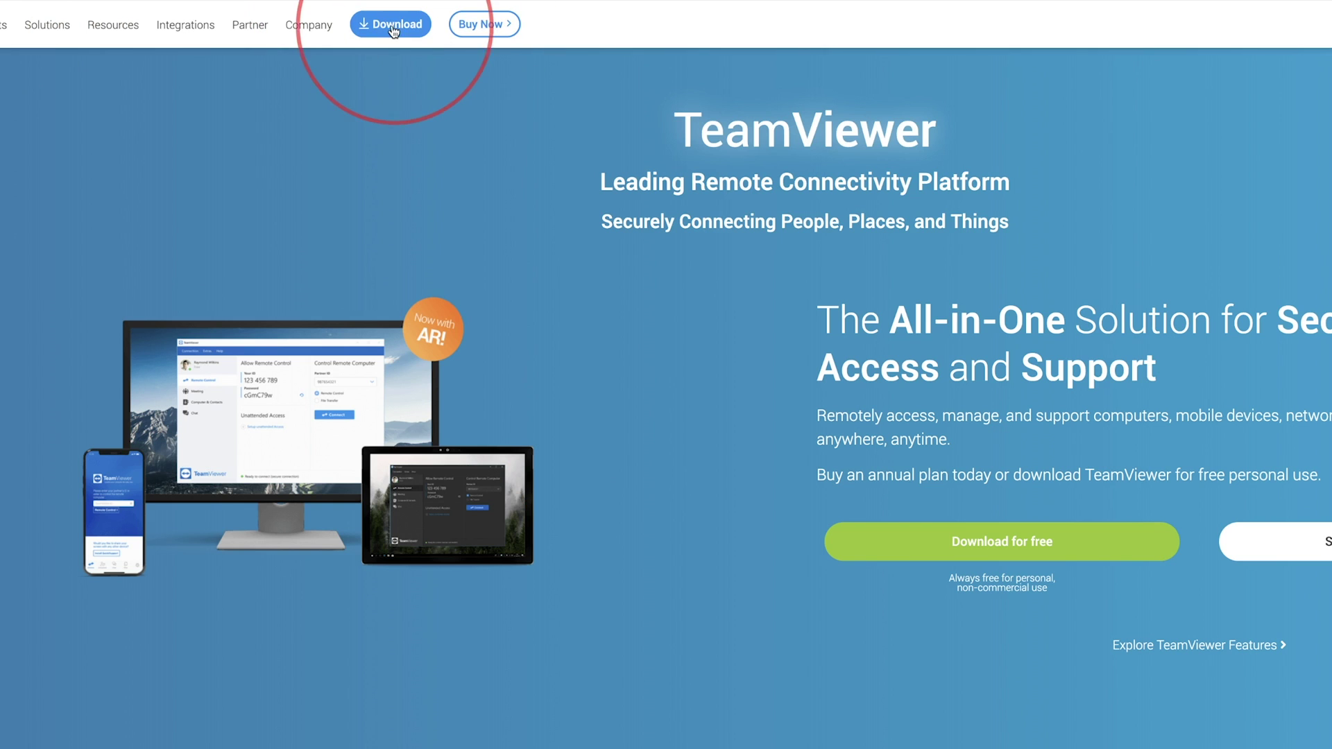
click(391, 26)
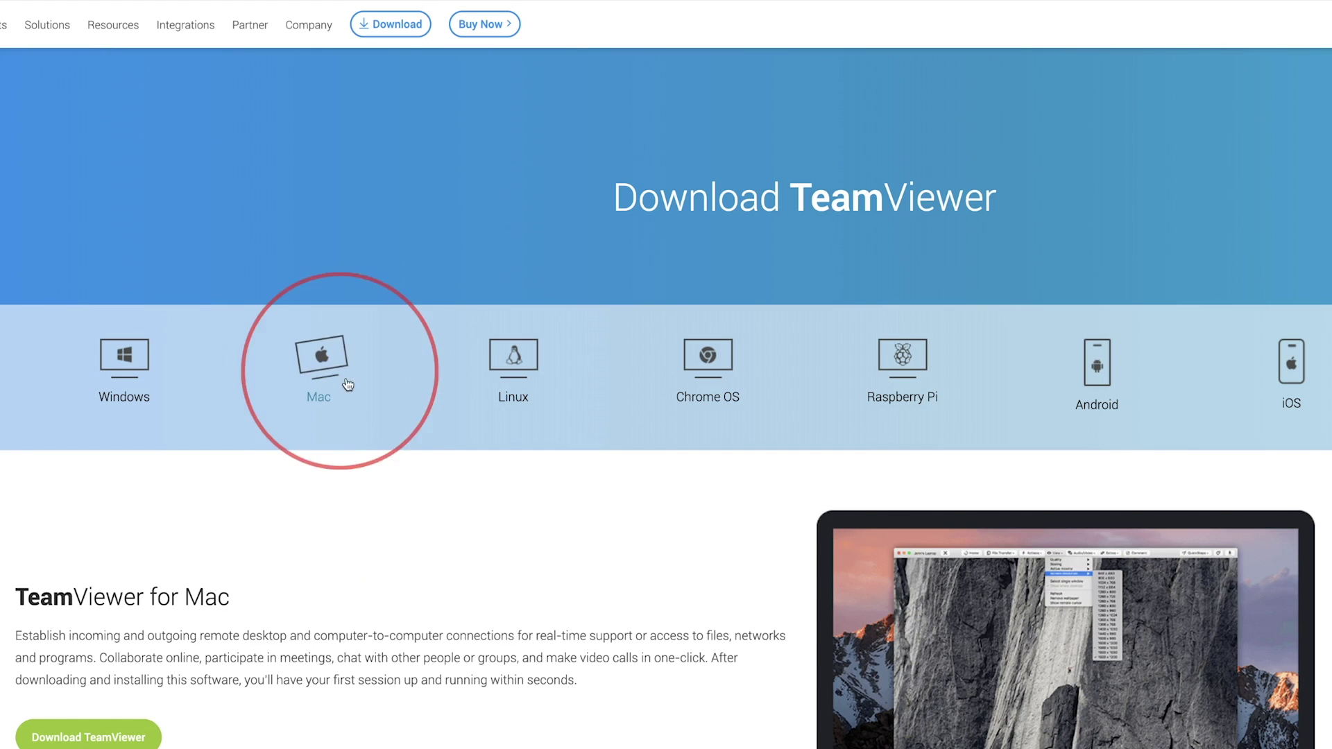
scroll(222, 580, down, 2)
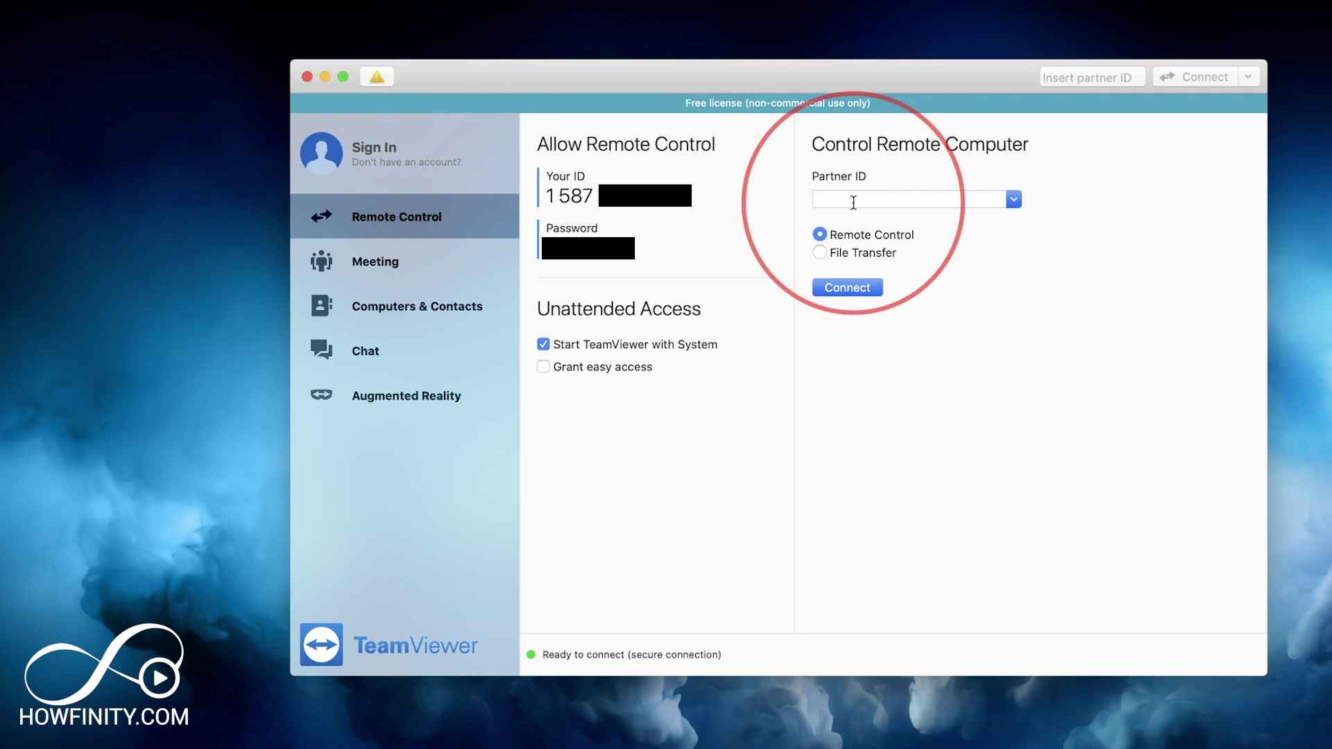
Connect to the partner Mac by pasting its ID, then log on with the partner's password.
key(super+v)
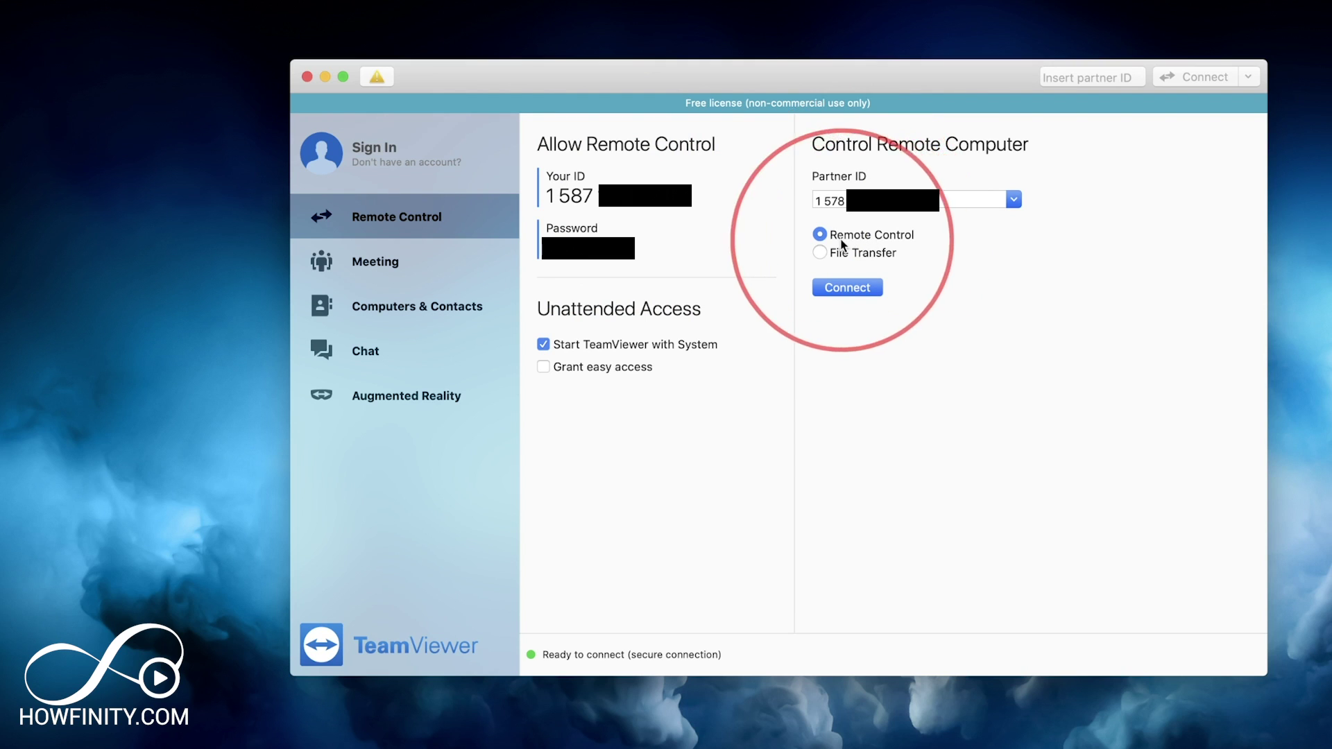
click(845, 288)
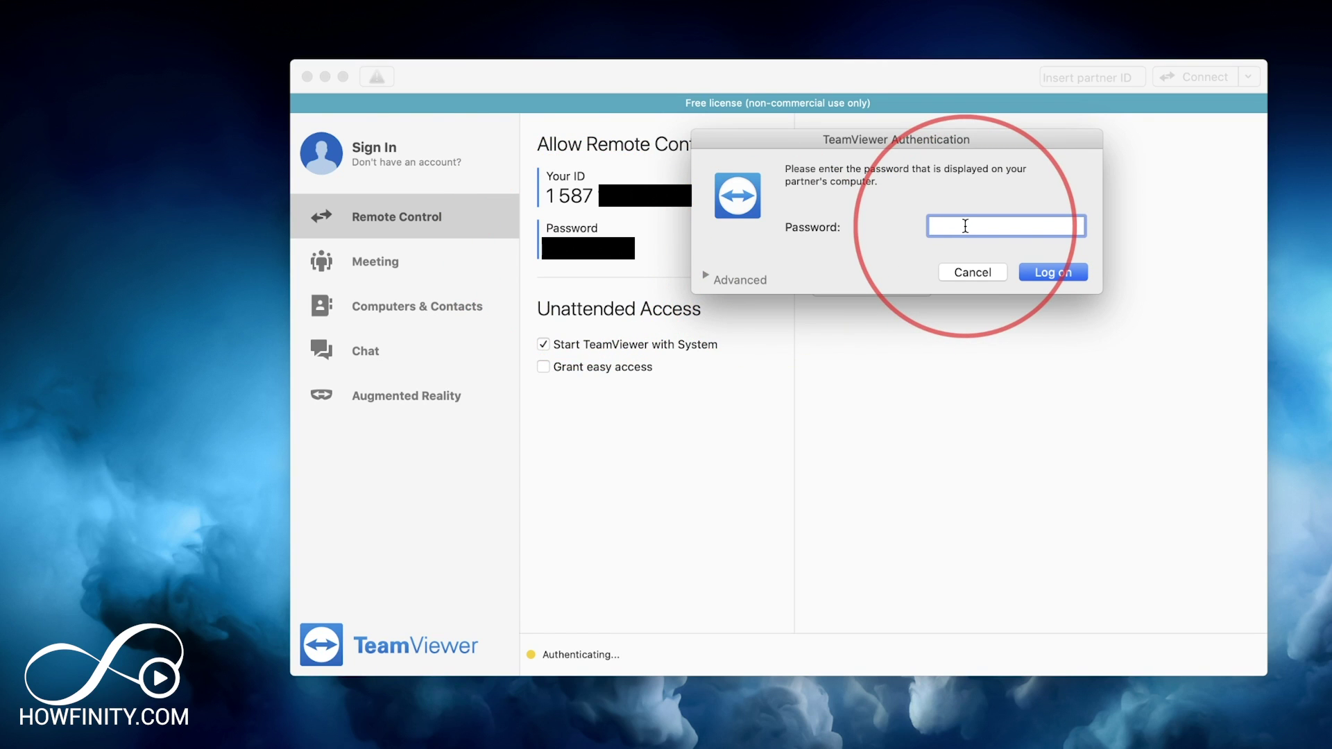
key(super+v)
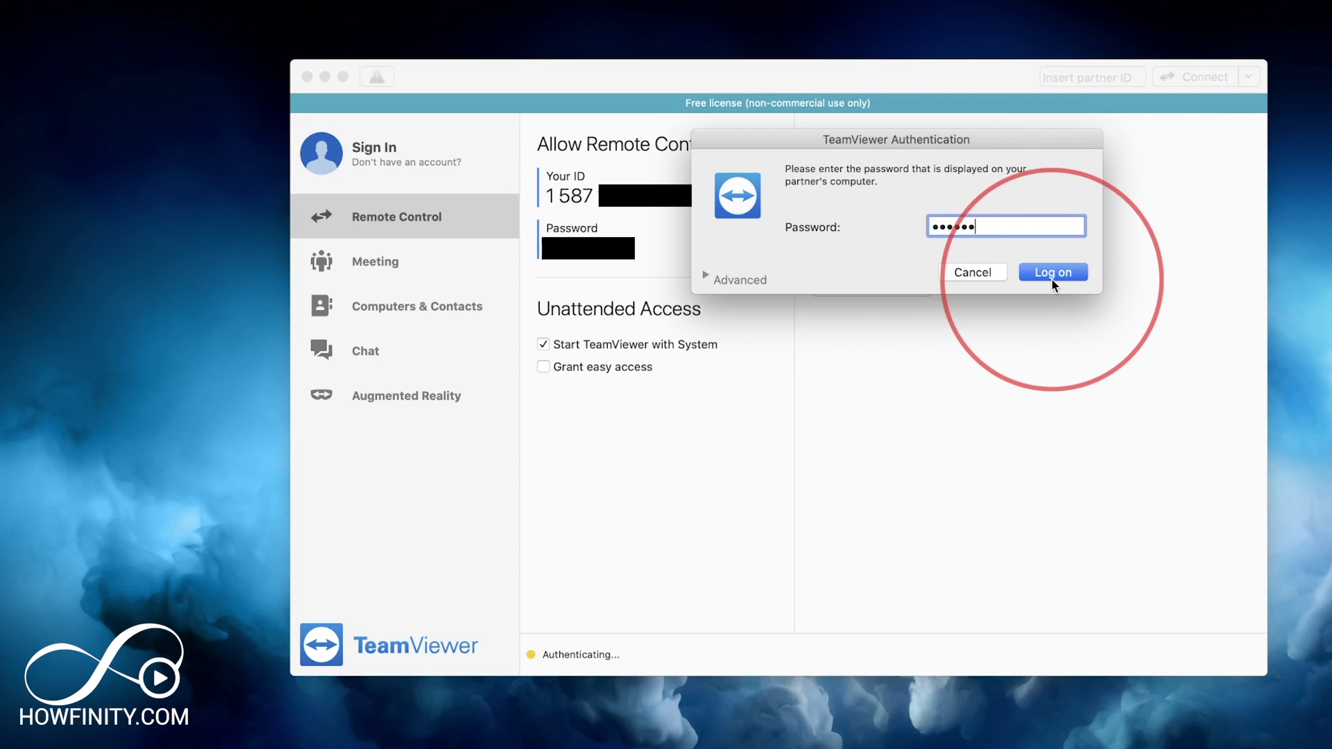
click(1053, 276)
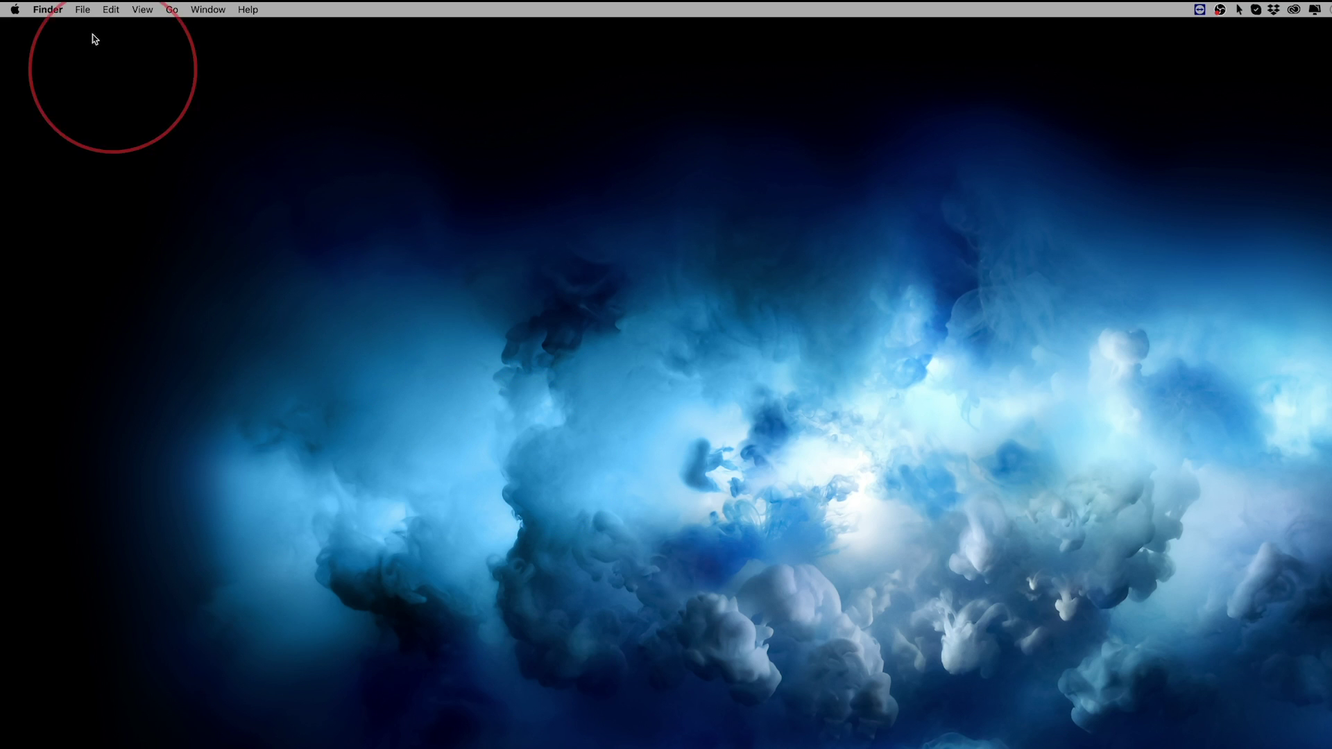
Open Security & Privacy in System Preferences on the remote Mac.
click(15, 10)
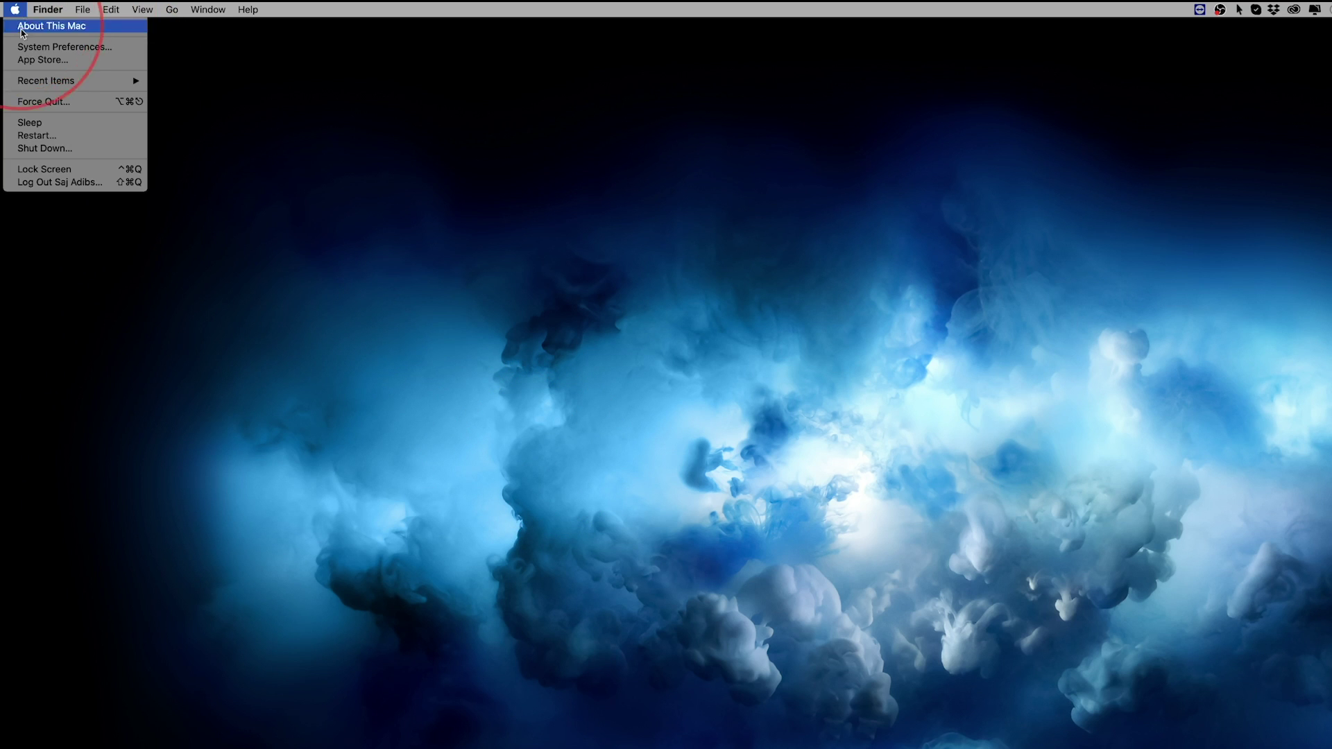
click(67, 48)
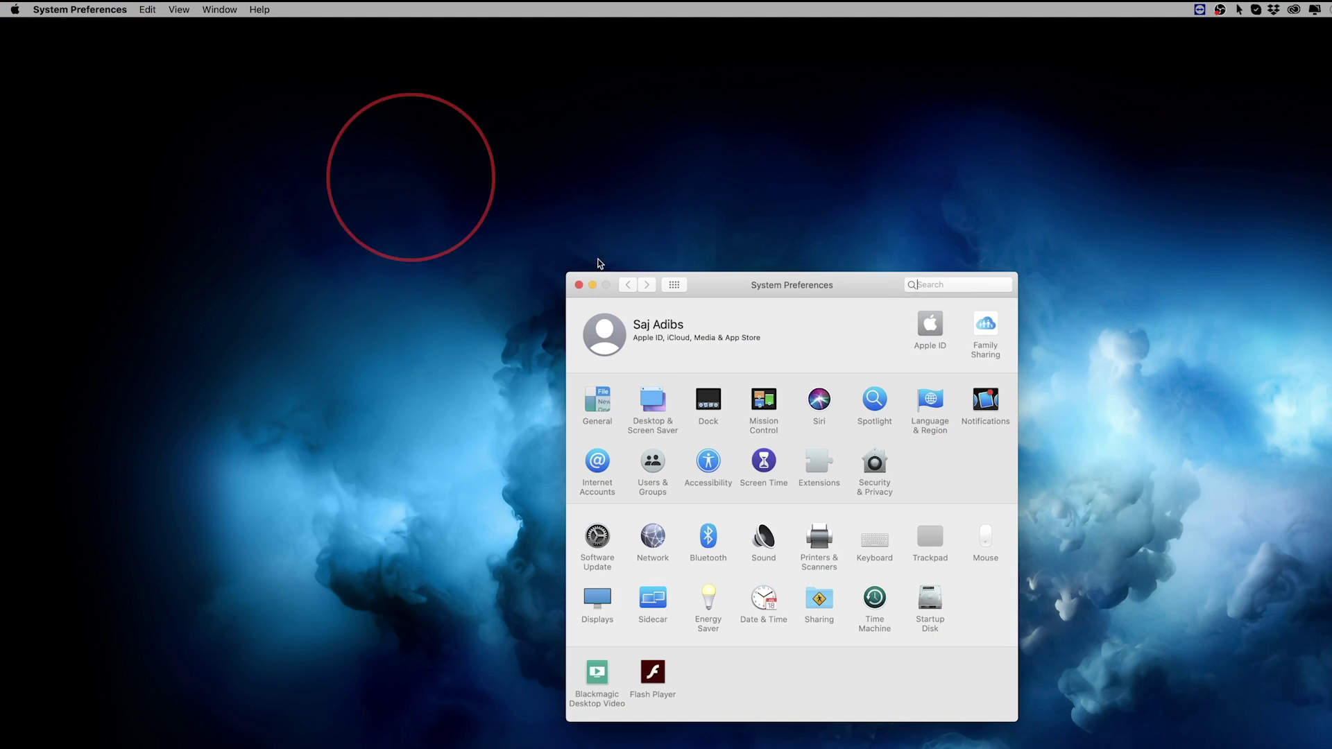
click(876, 469)
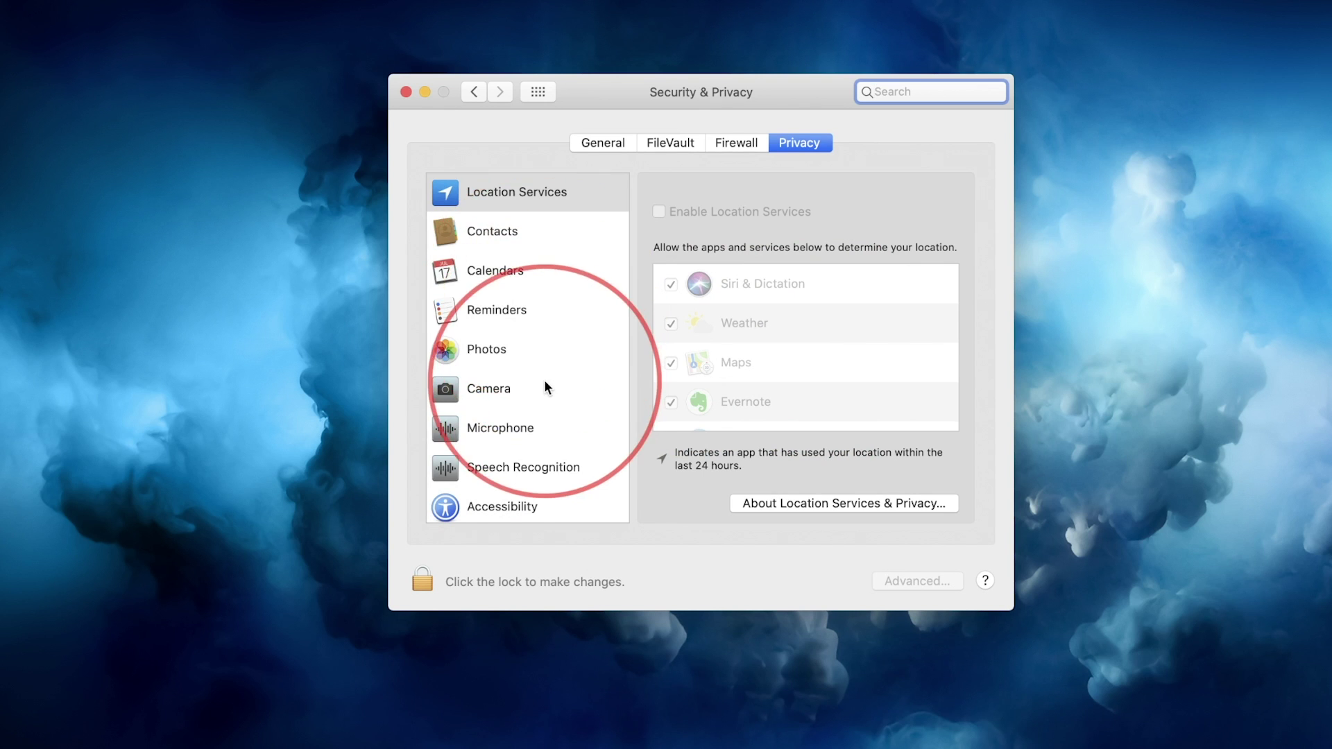
Browse the Accessibility and Screen Recording lists, then show the Full Disk Access list.
scroll(544, 380, down, 3)
click(479, 391)
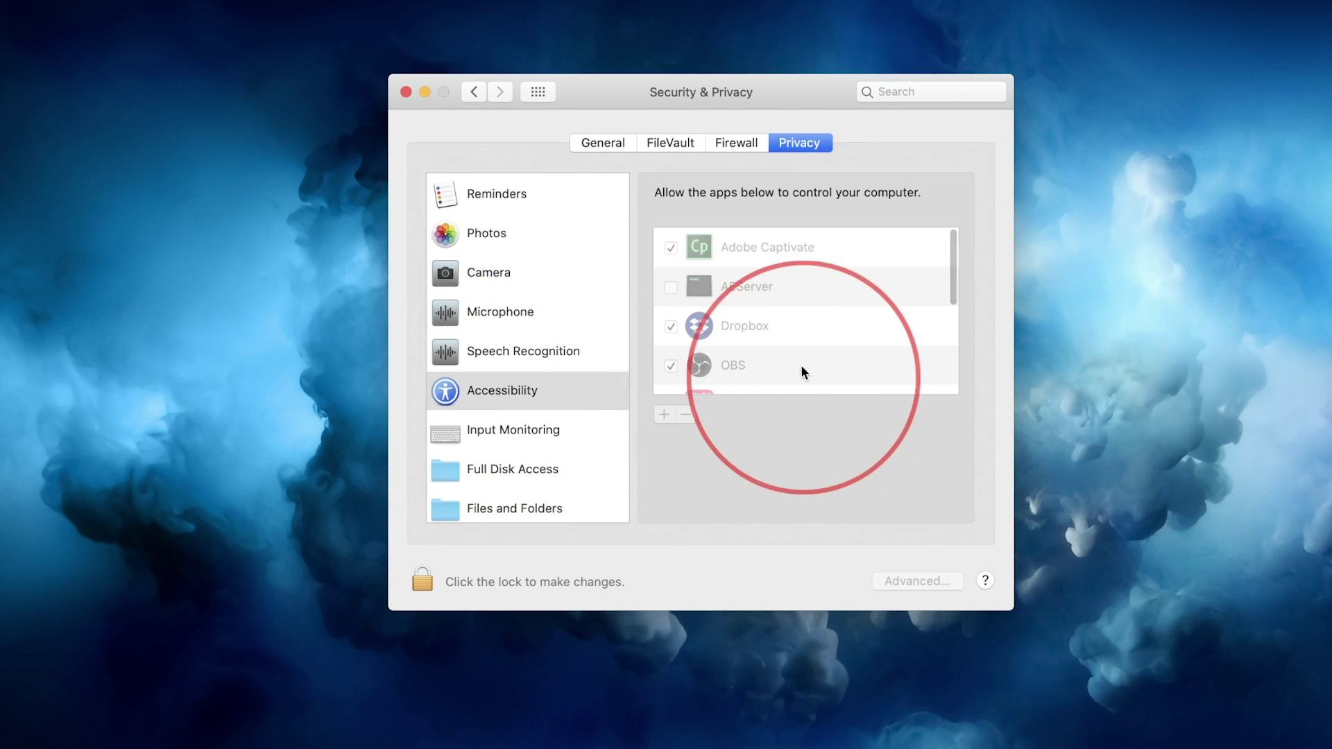
scroll(800, 372, down, 5)
scroll(505, 444, down, 3)
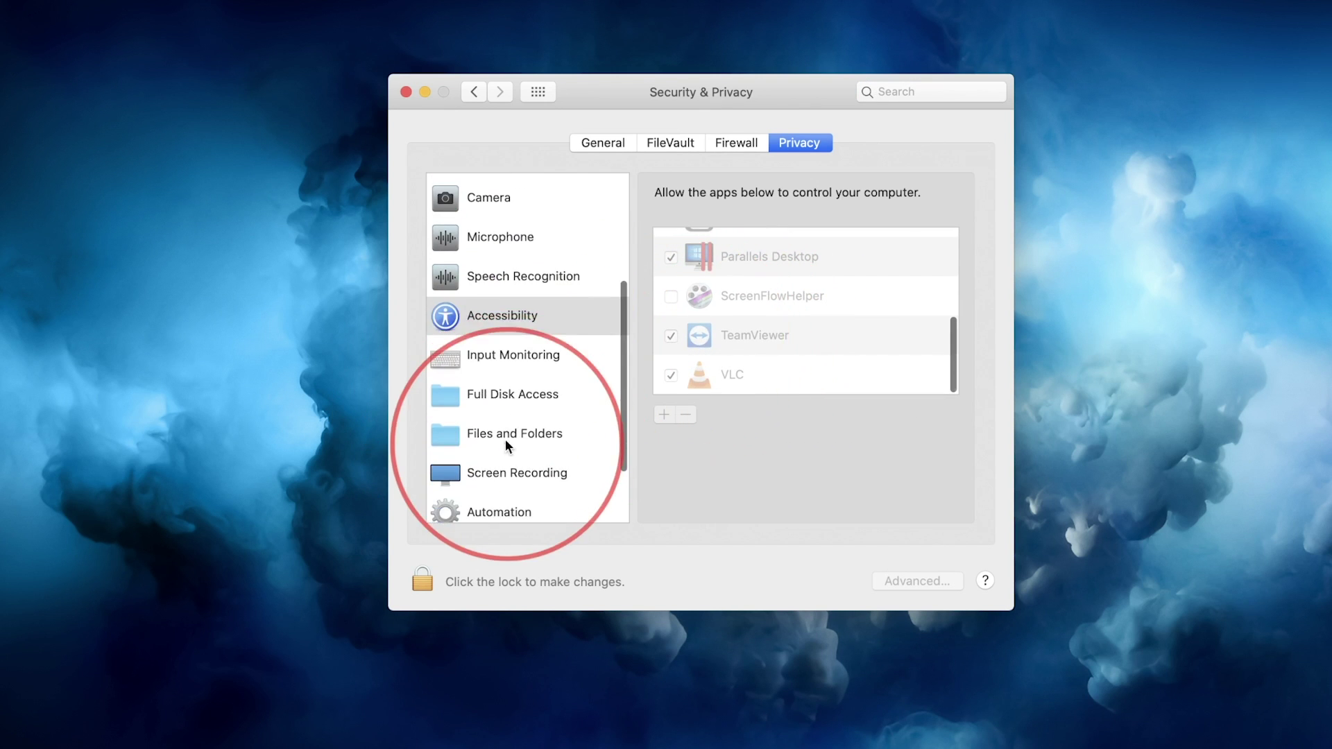
click(504, 436)
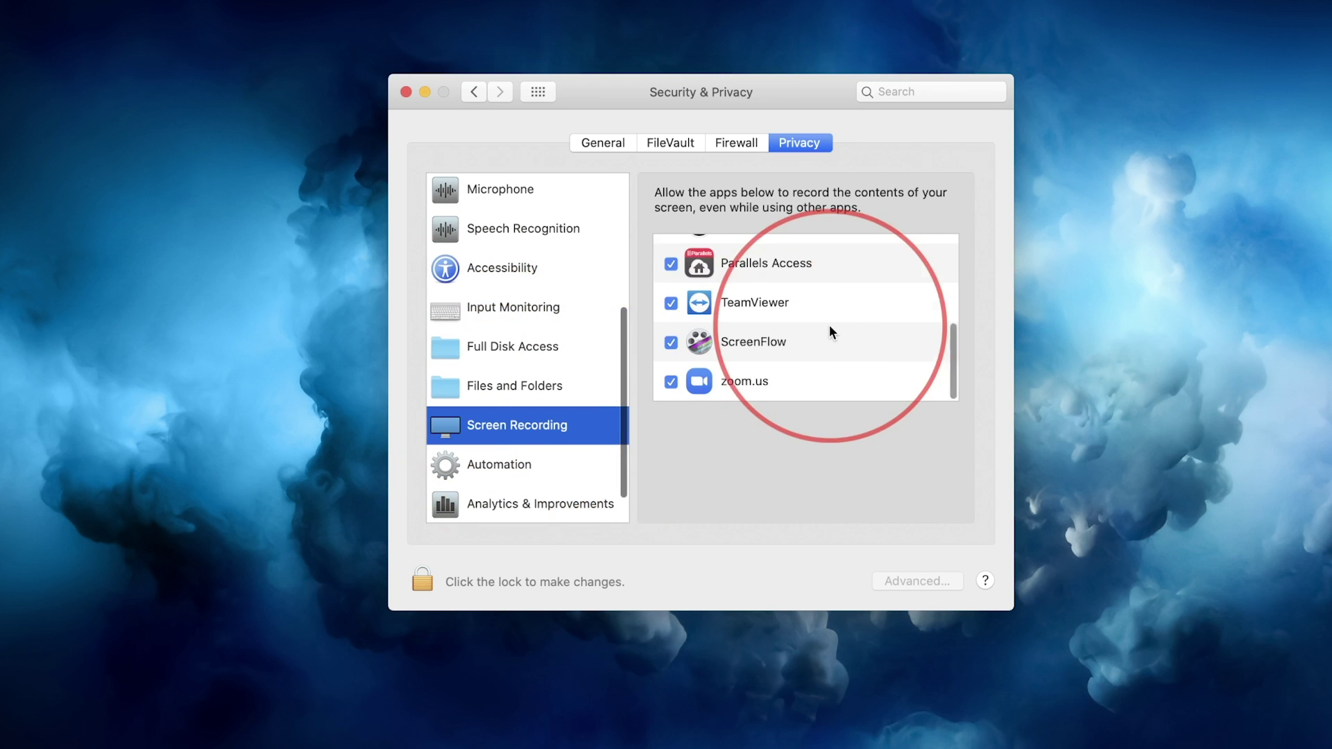
scroll(733, 343, up, 3)
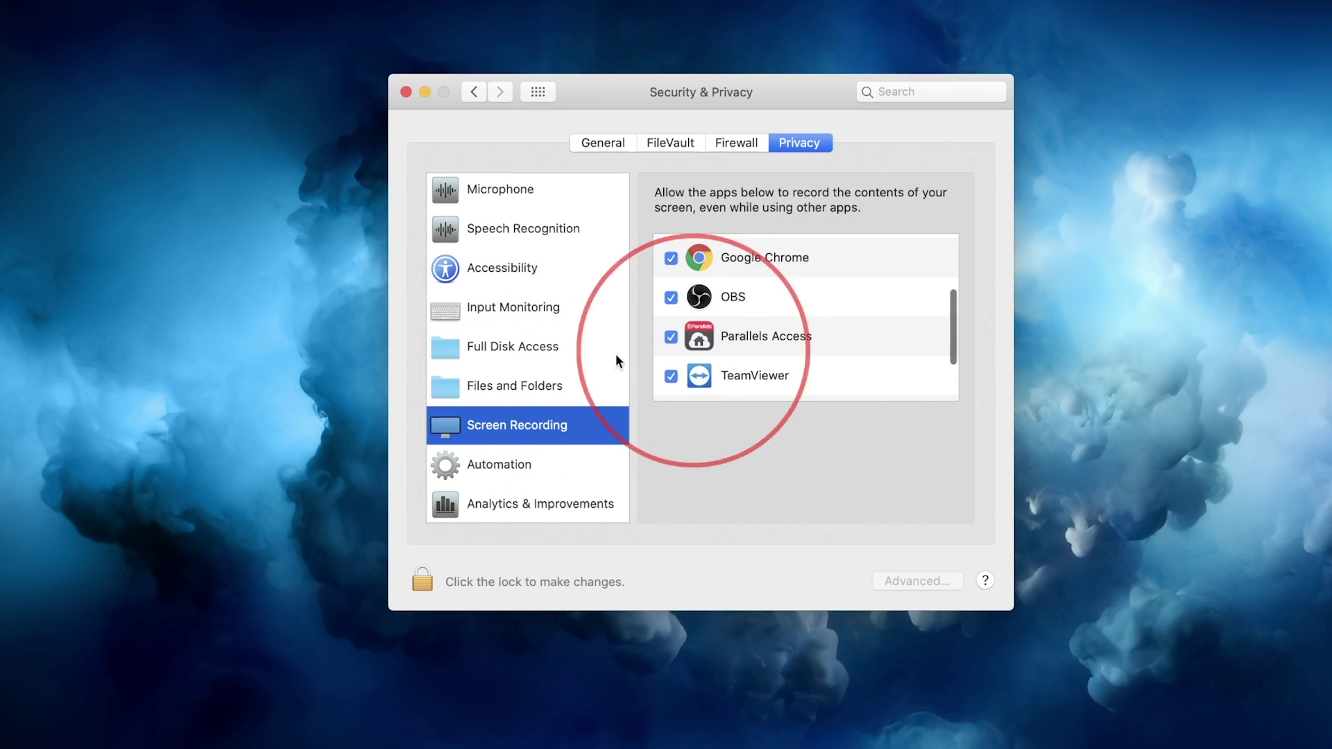
click(518, 350)
scroll(808, 340, down, 3)
scroll(808, 339, down, 5)
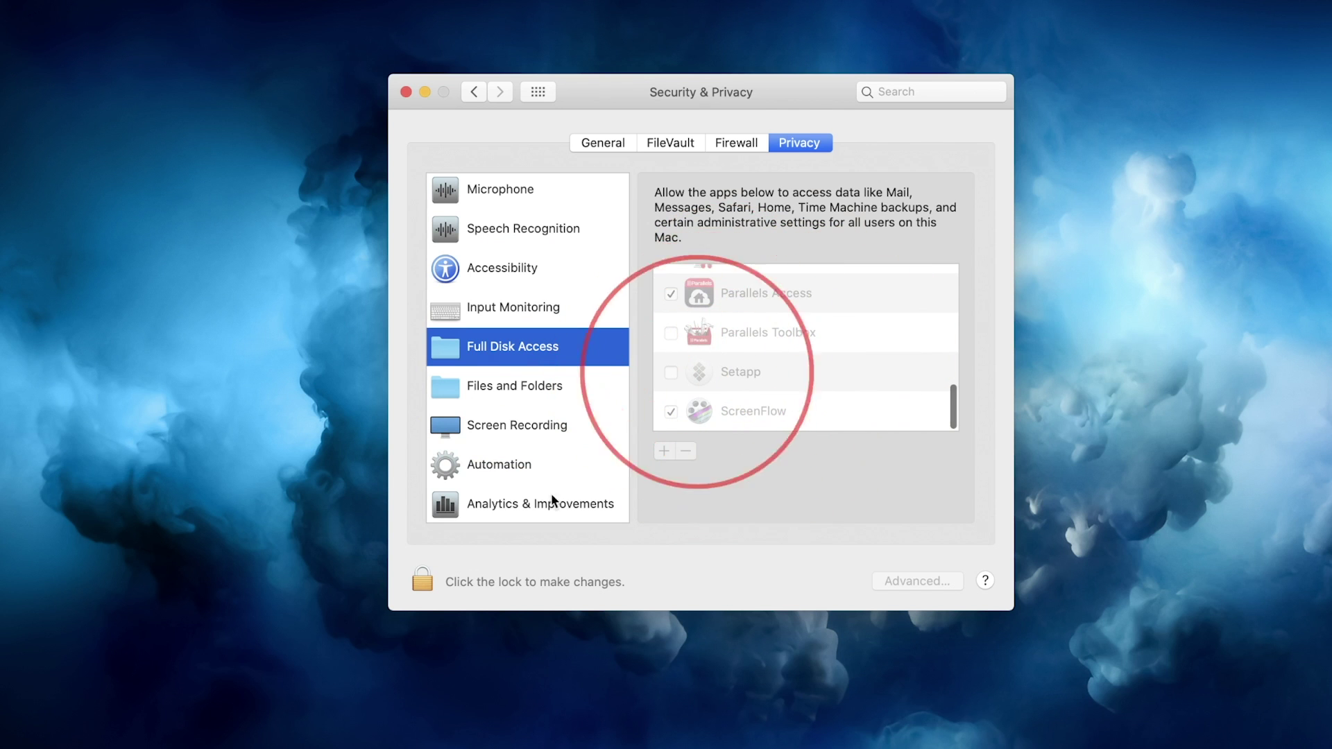
Unlock the privacy settings with the password, search 'teamview' in the add-app dialog, and select TeamViewer.
click(426, 582)
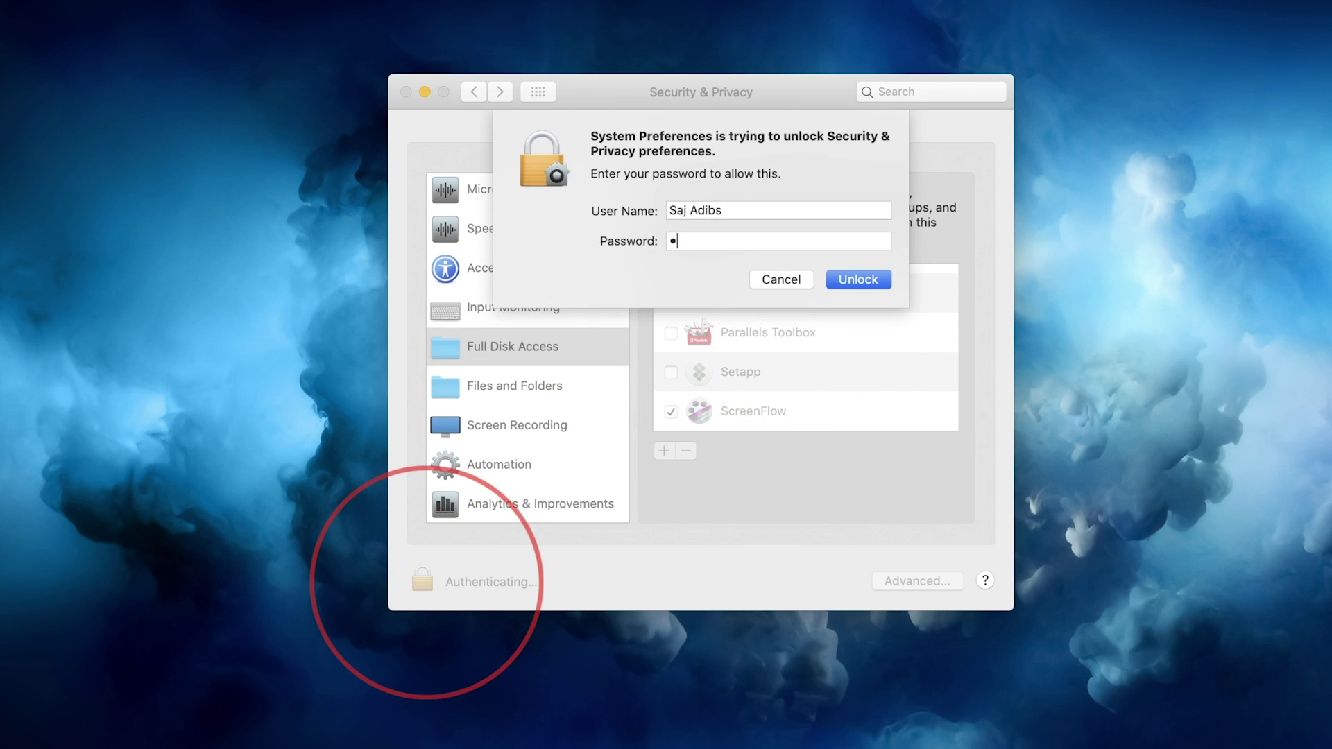
key(Return)
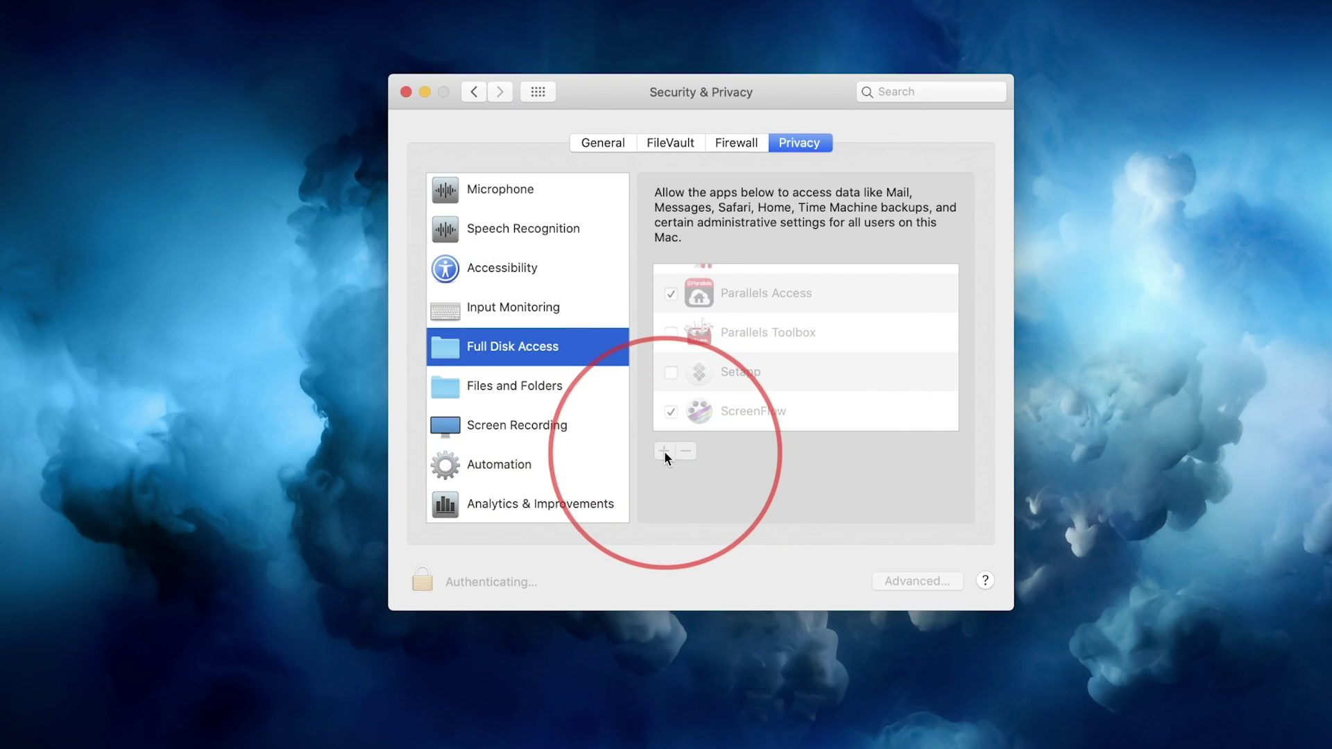
click(664, 451)
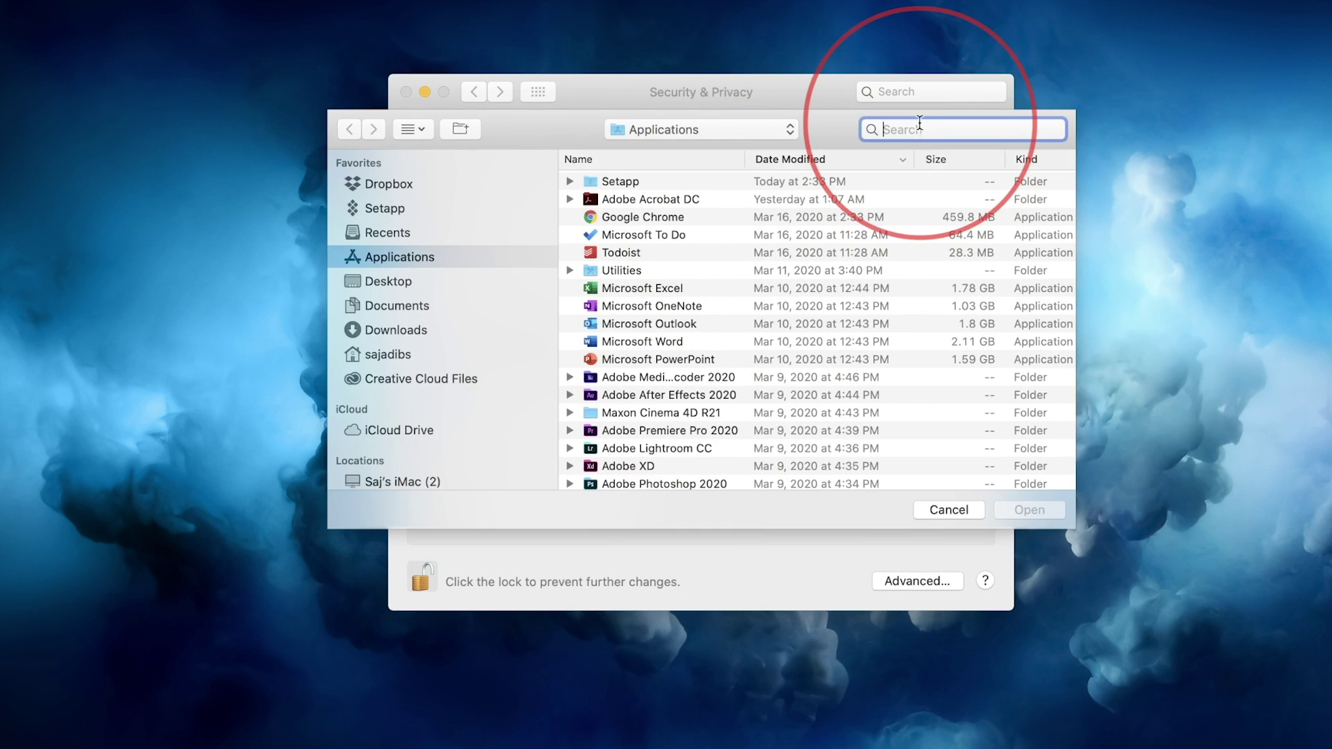
text(teamview)
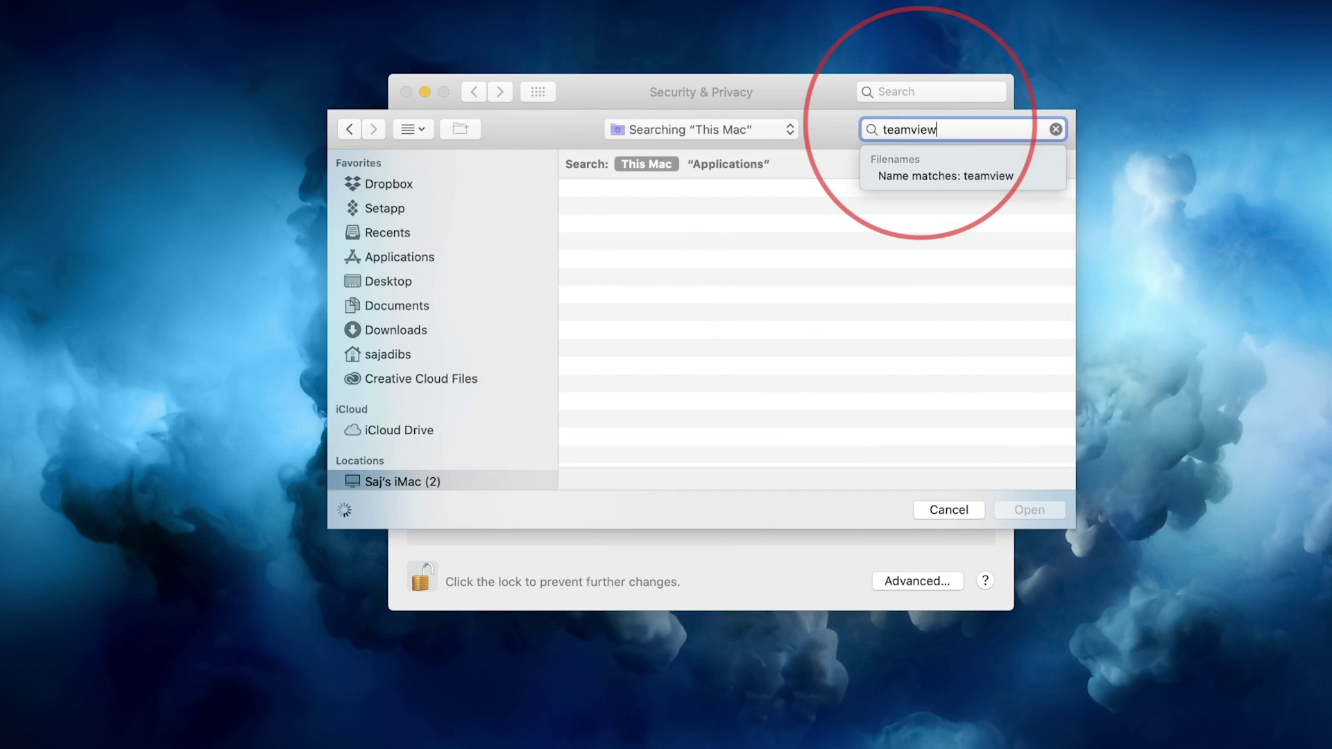
click(612, 212)
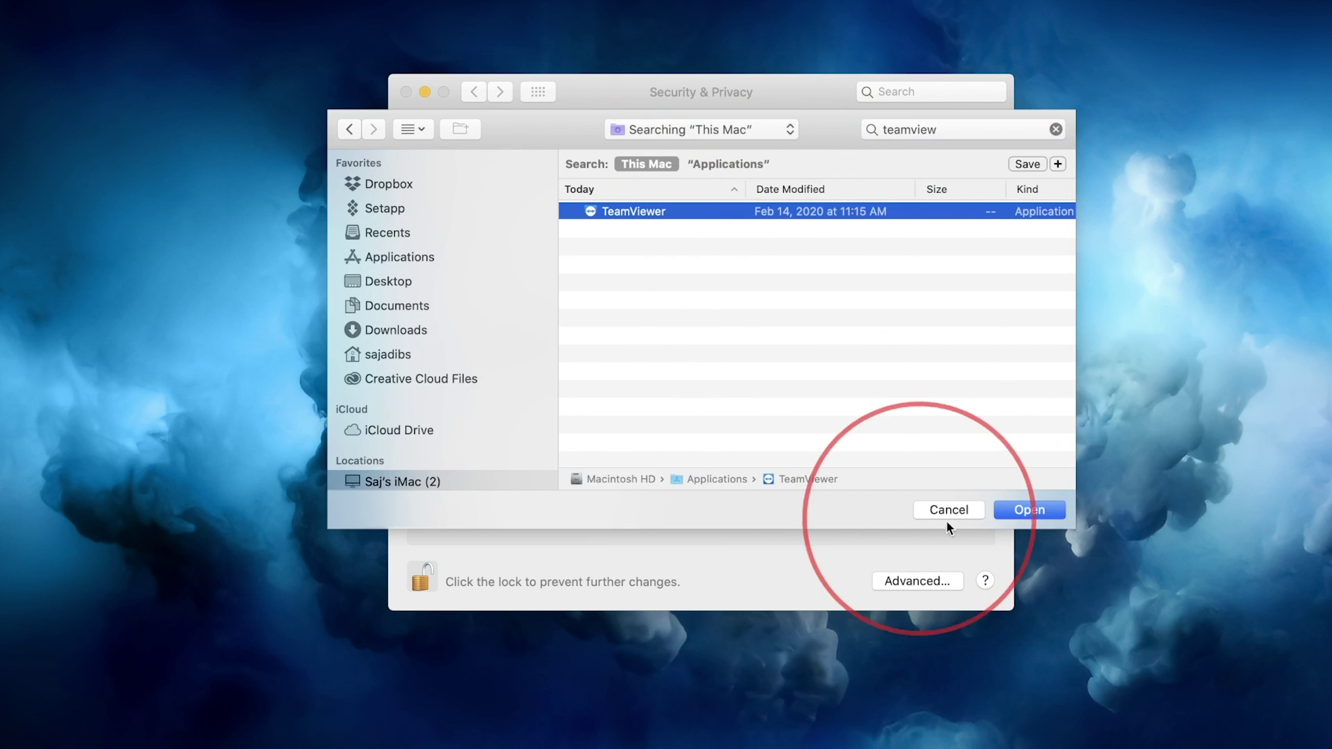
Add TeamViewer to Full Disk Access and quit it so the access takes effect.
click(1002, 512)
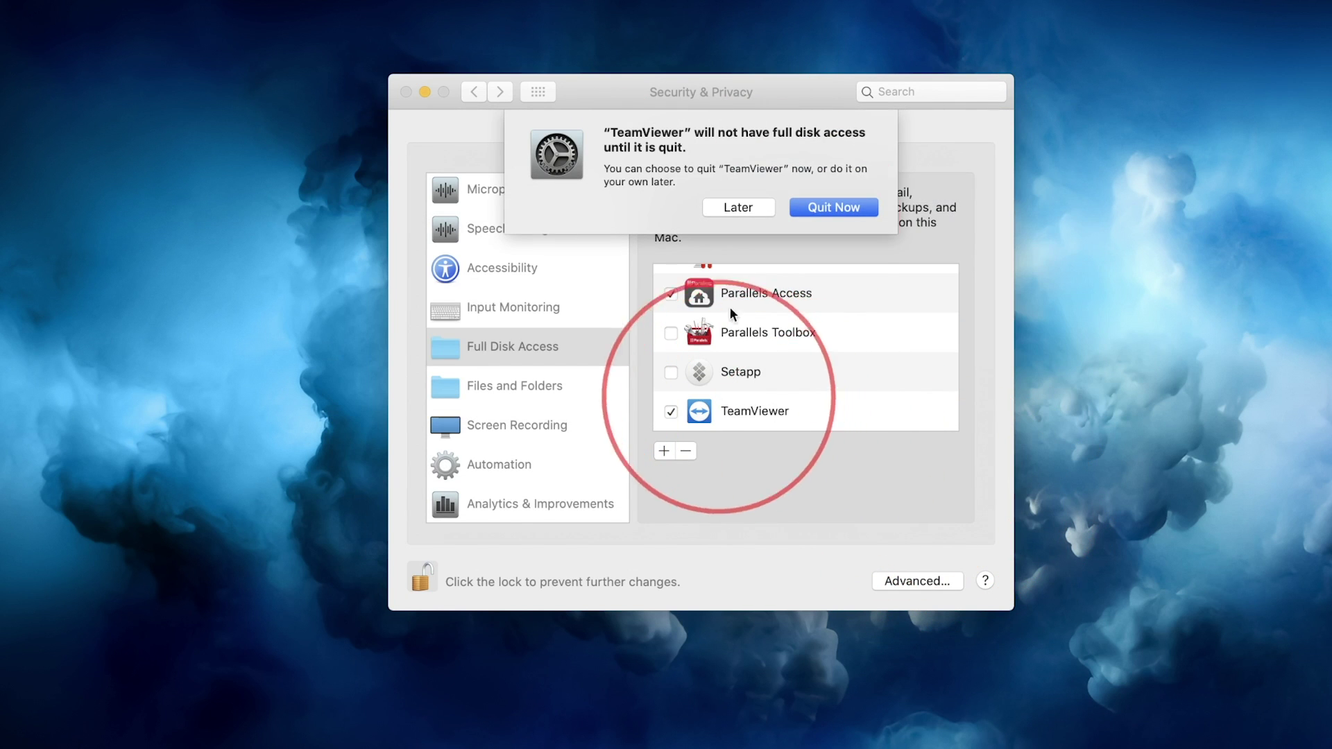
click(832, 208)
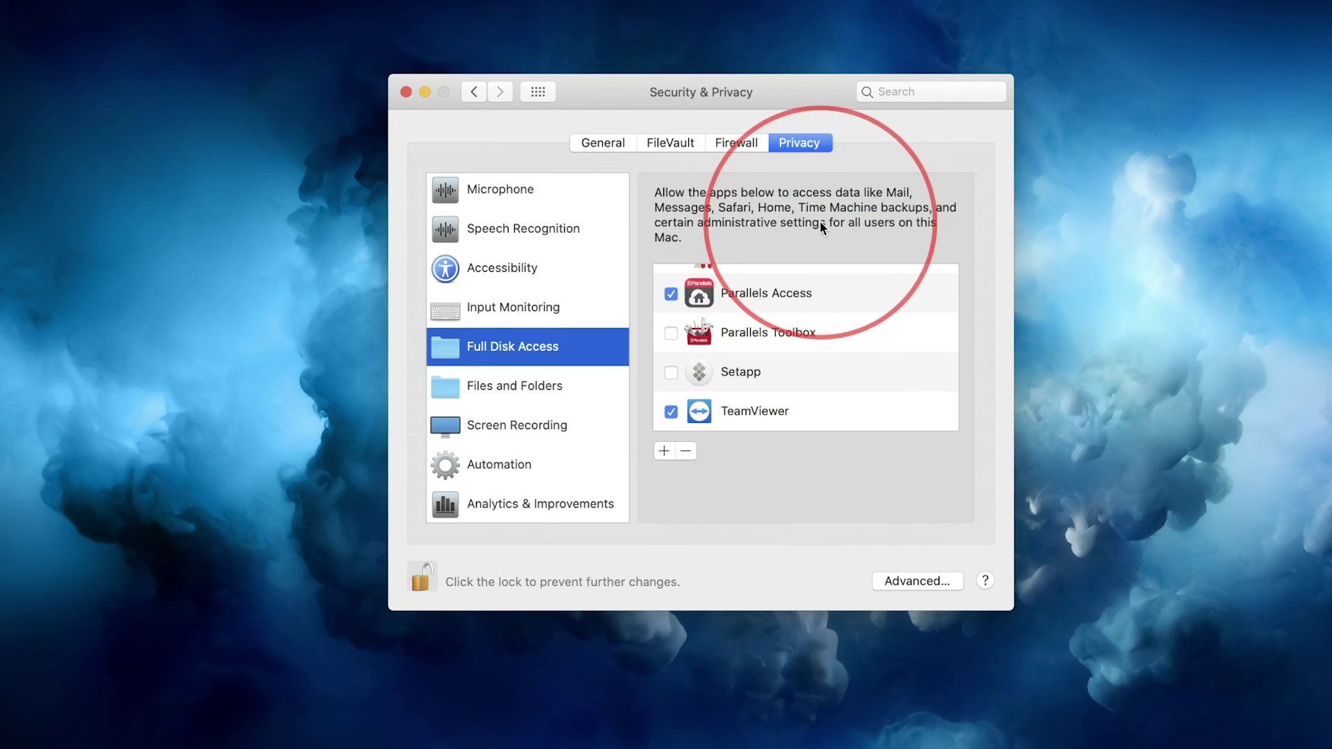
click(909, 92)
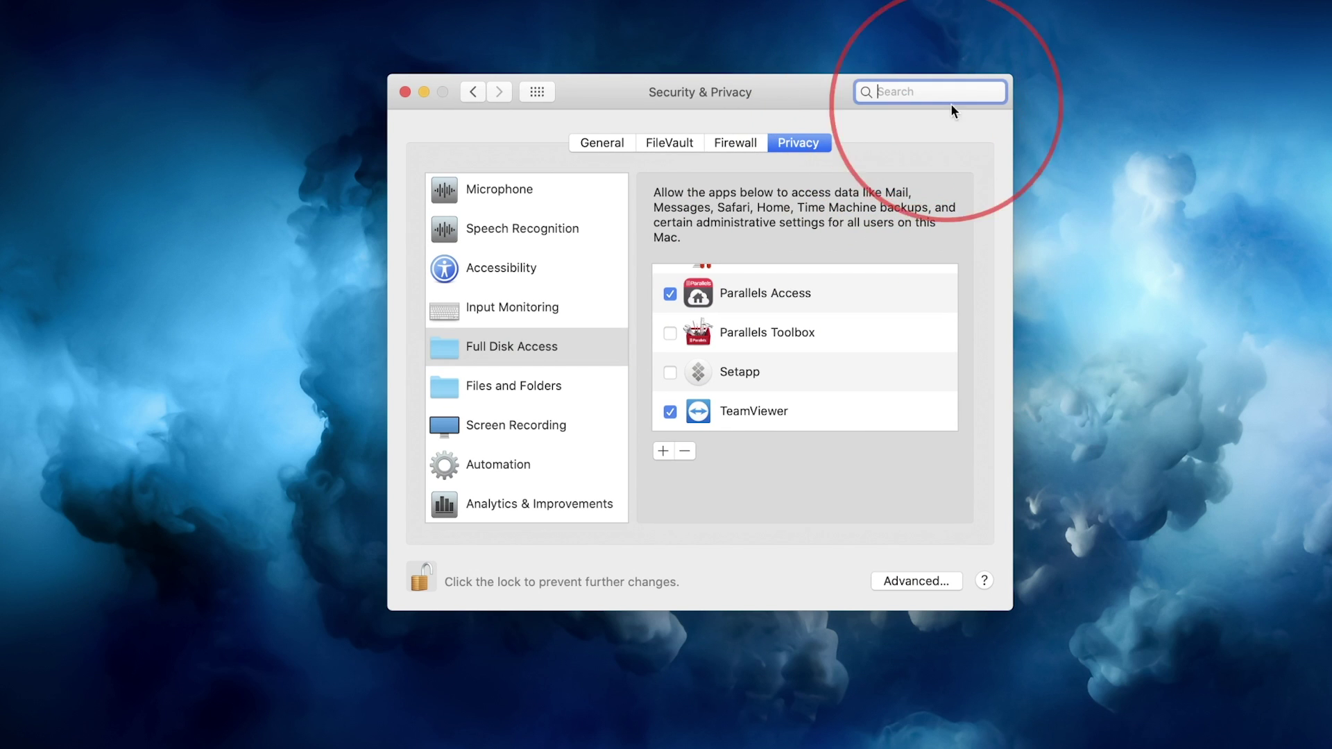
Relaunch TeamViewer through Spotlight and close the Security & Privacy window.
key(super+space)
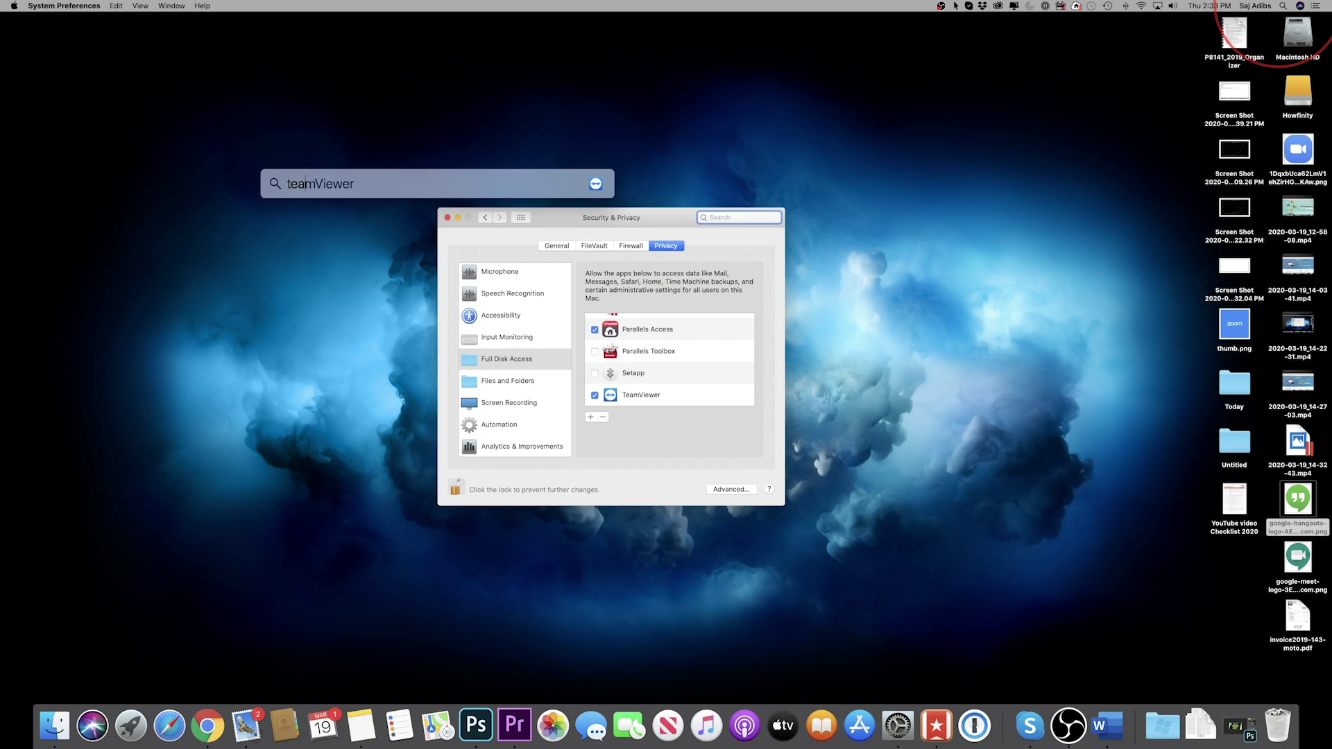
key(Return)
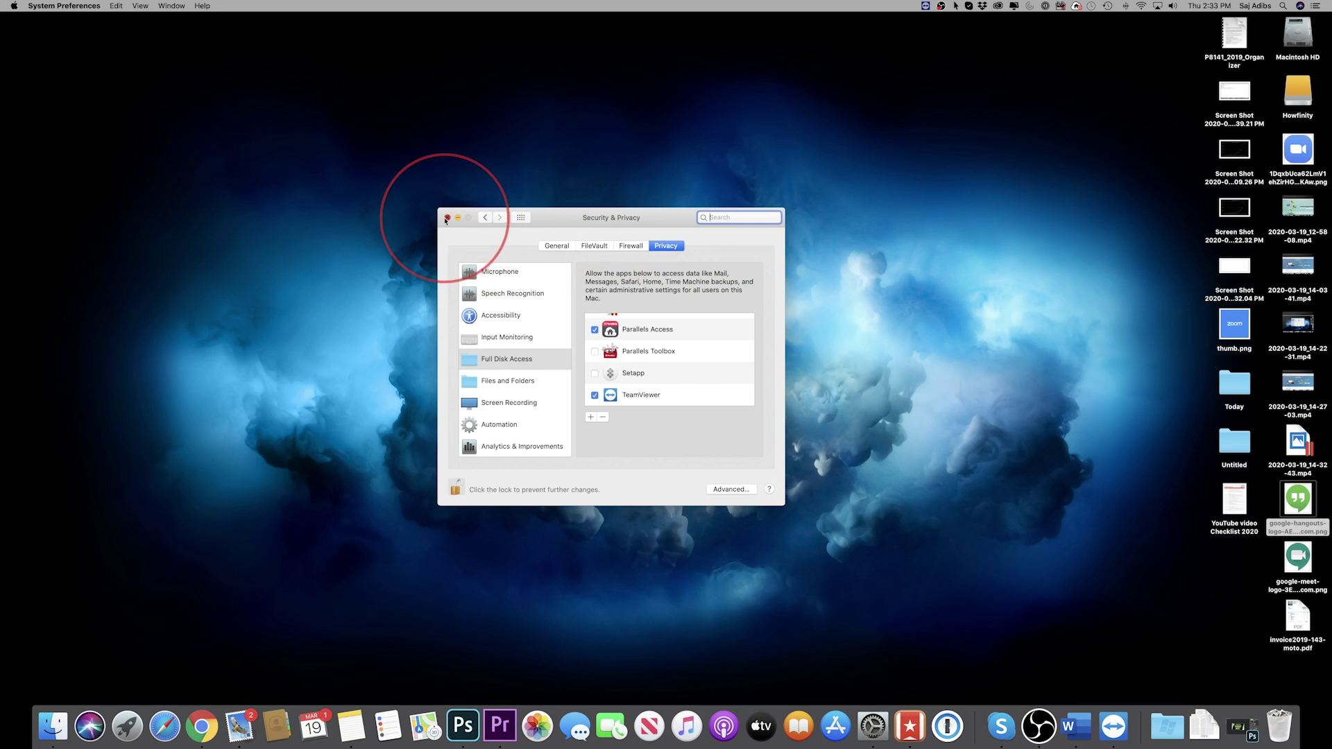
click(458, 218)
click(1113, 722)
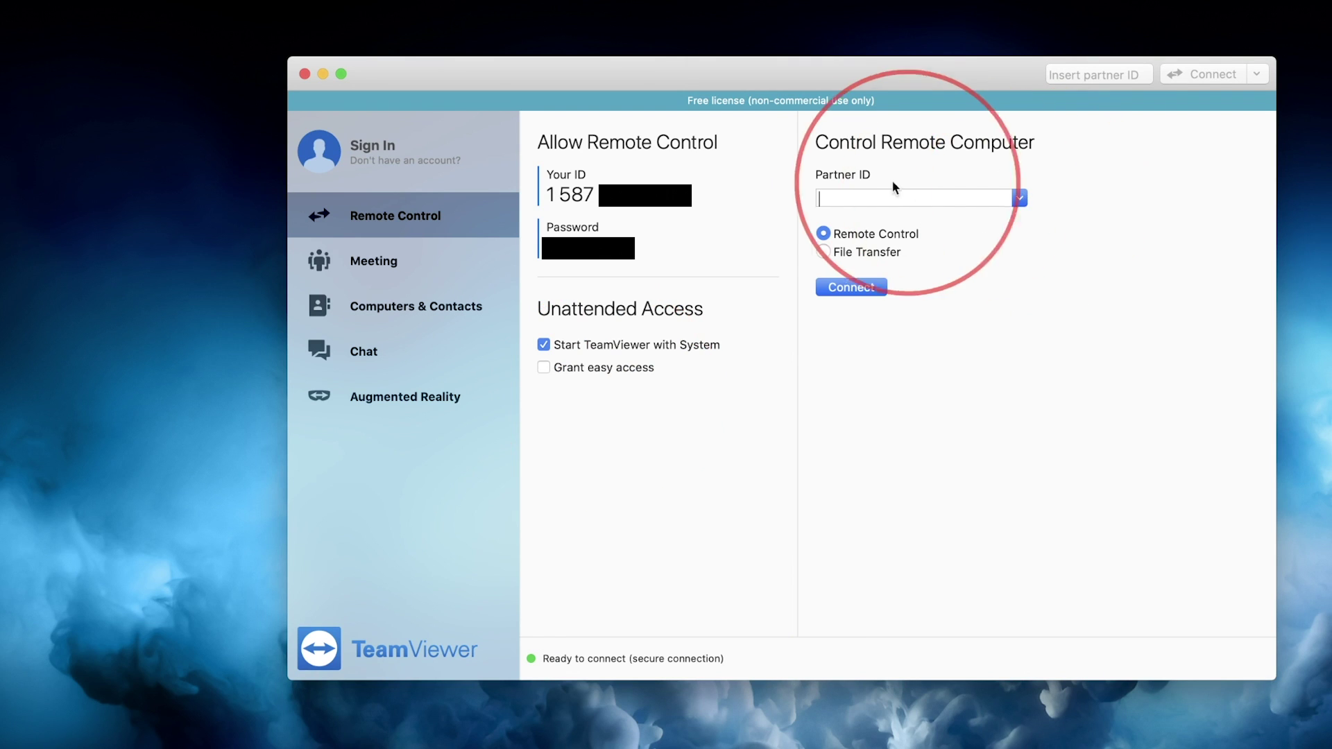
Reconnect to the partner Mac using the recent partner ID from the dropdown.
click(1019, 197)
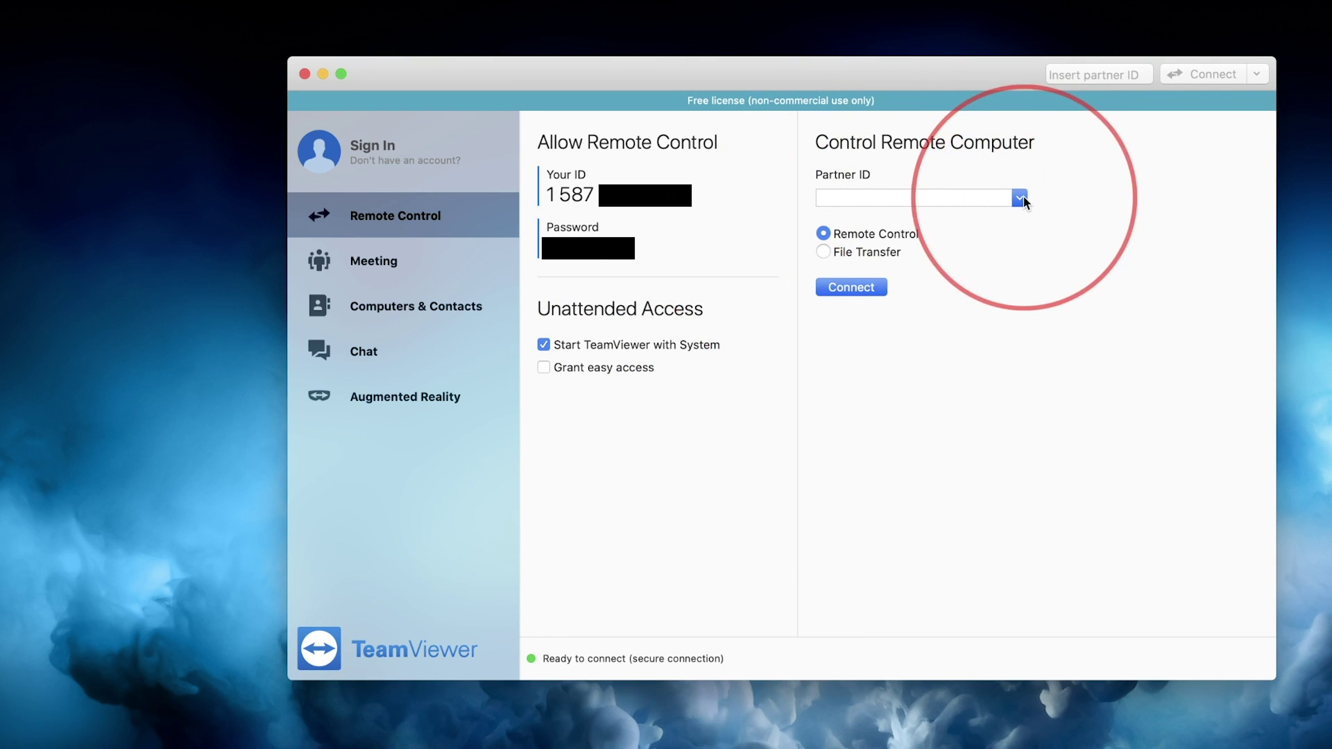
click(930, 223)
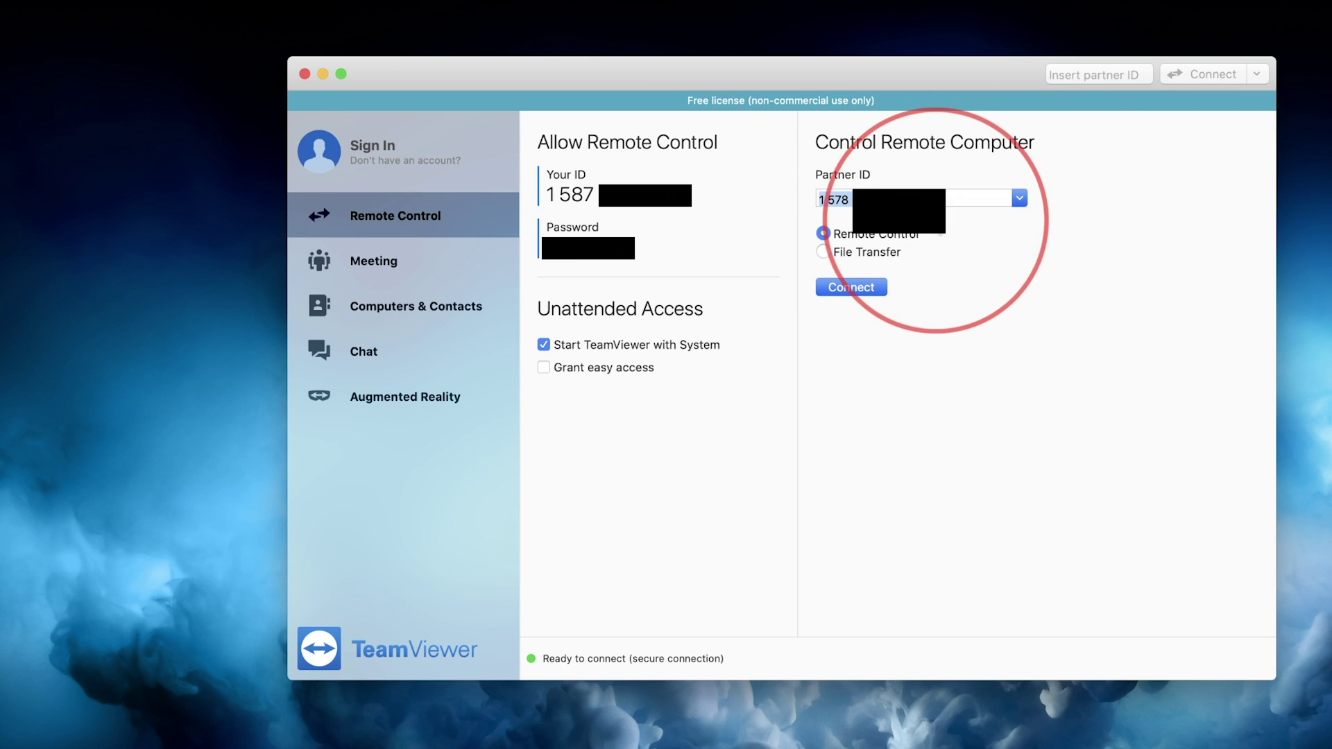
click(864, 288)
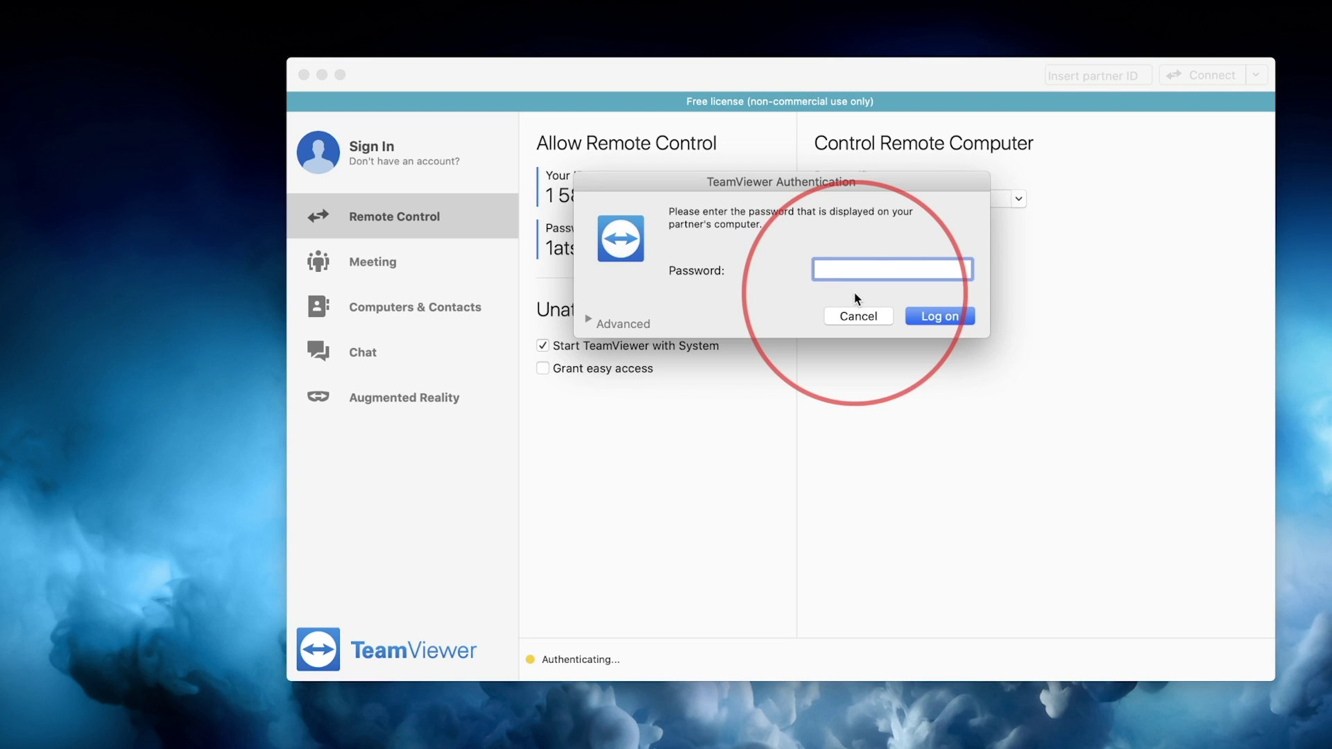
click(858, 315)
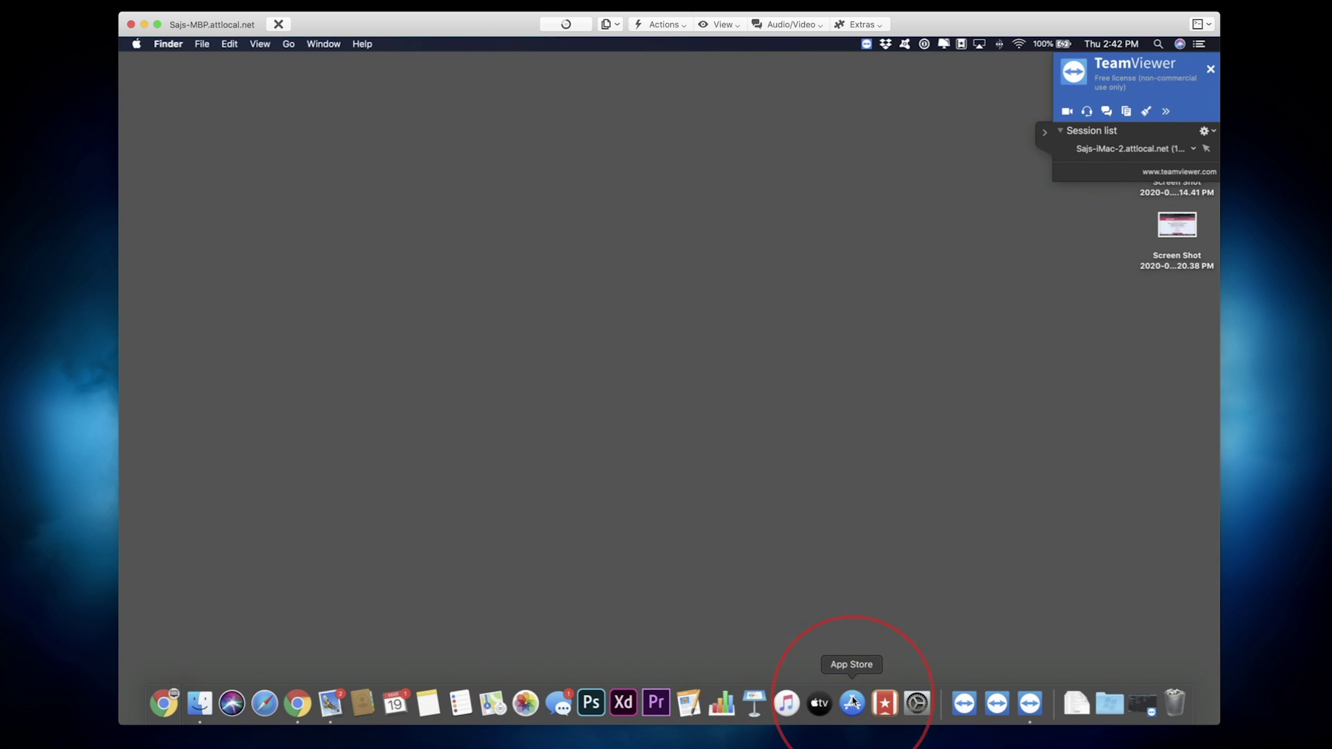
Close remote System Preferences, then bring Chrome forward and hide it with Cmd+H.
click(918, 703)
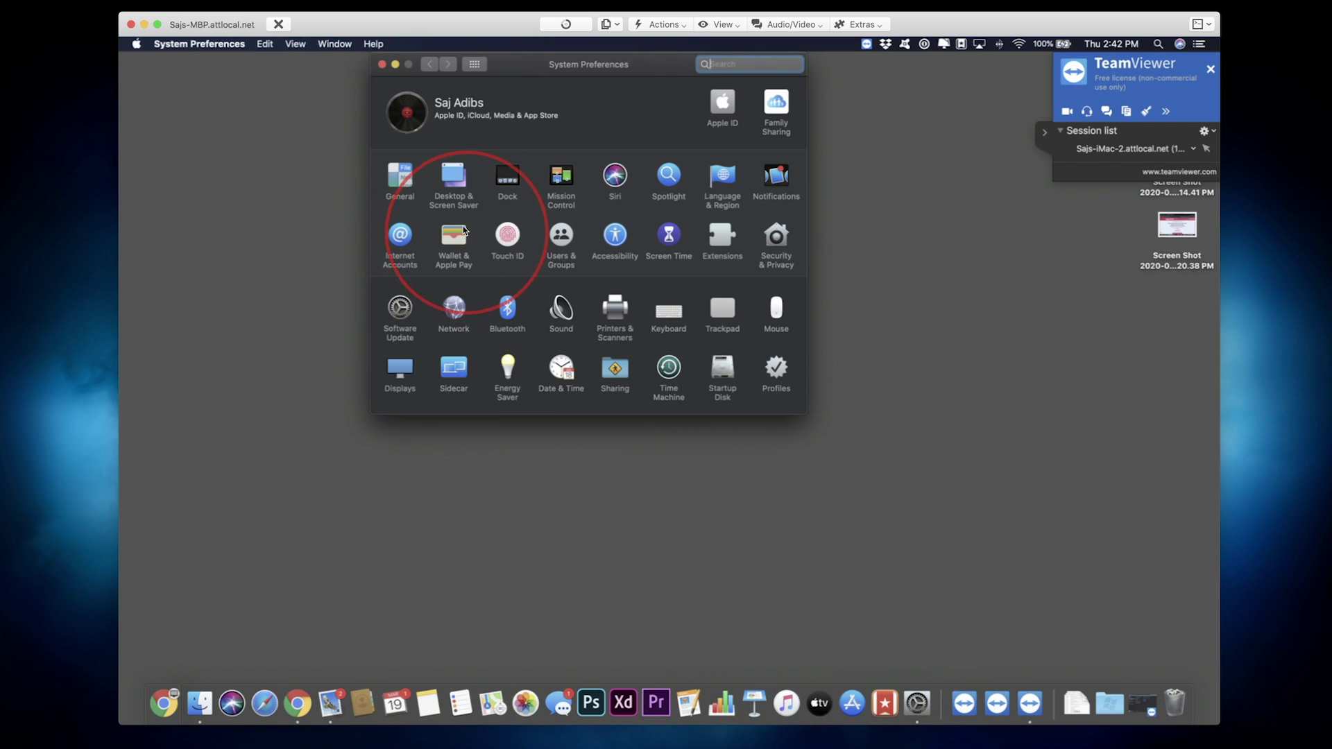
click(383, 64)
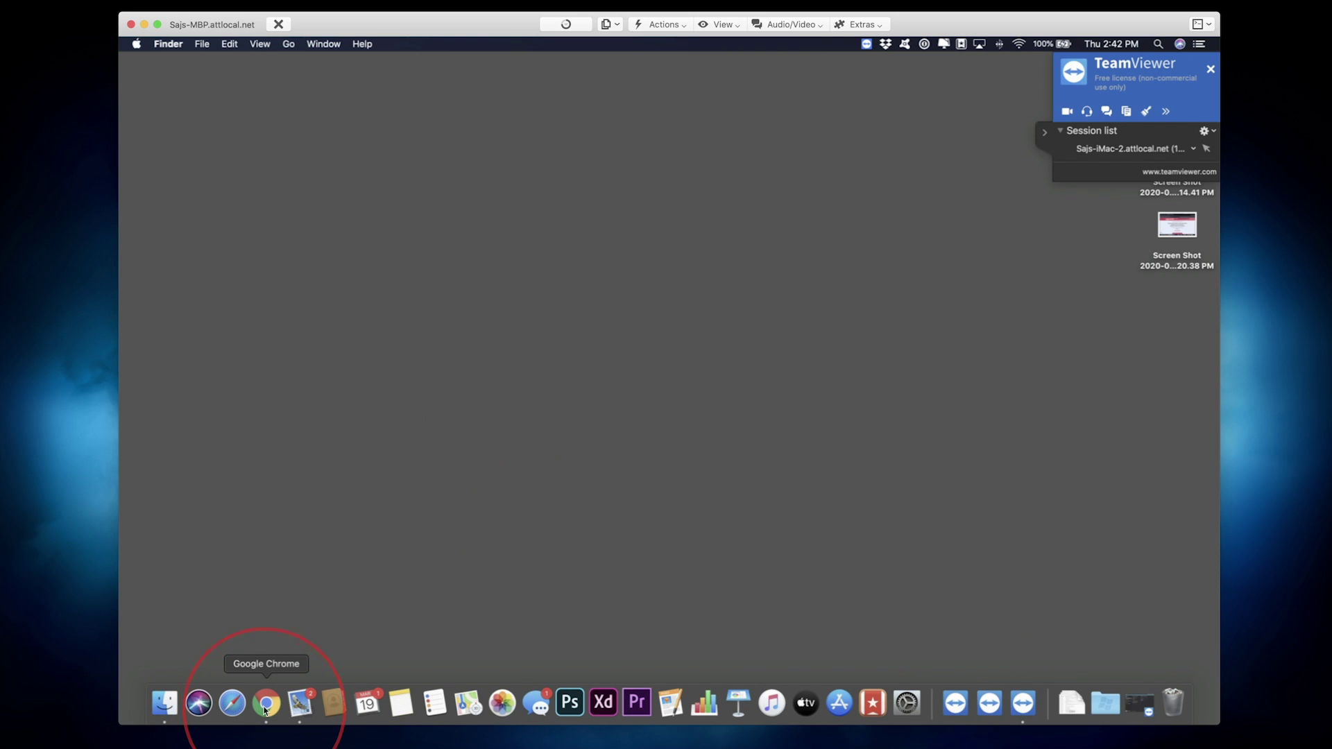
click(266, 704)
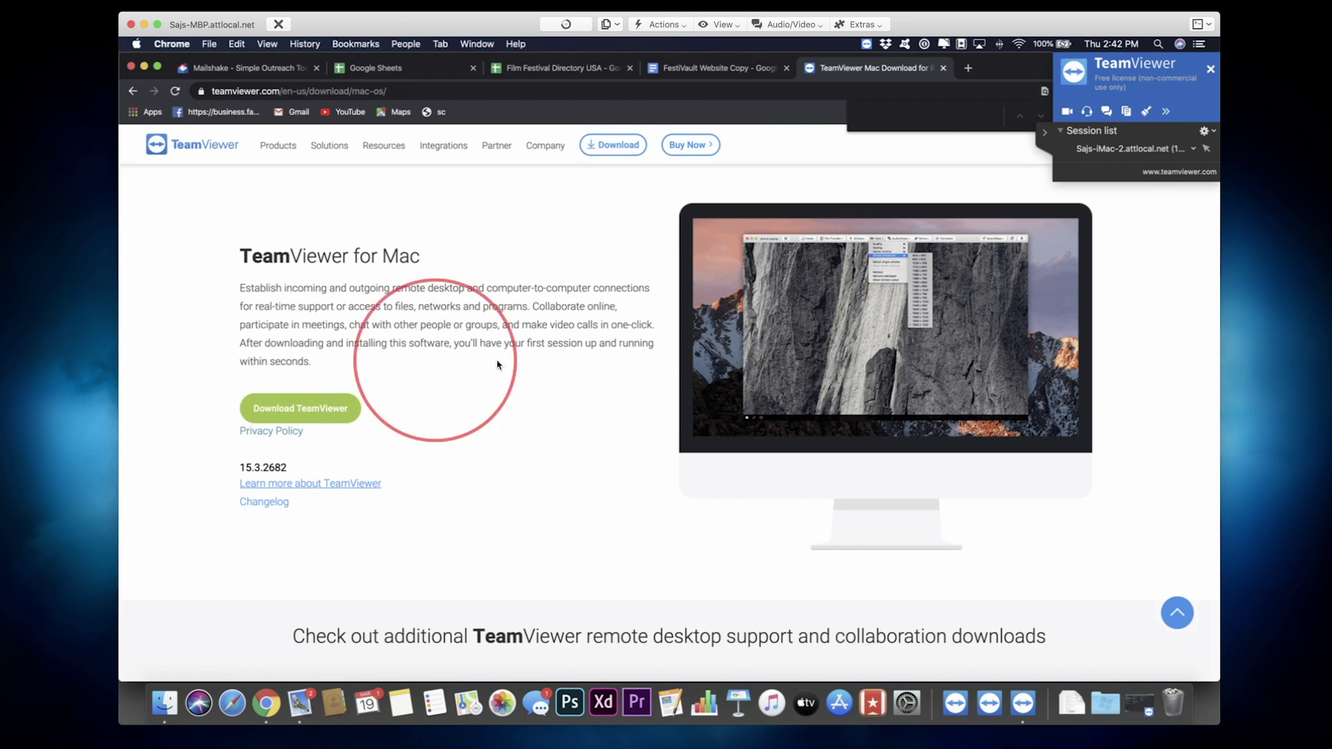
scroll(530, 337, up, 5)
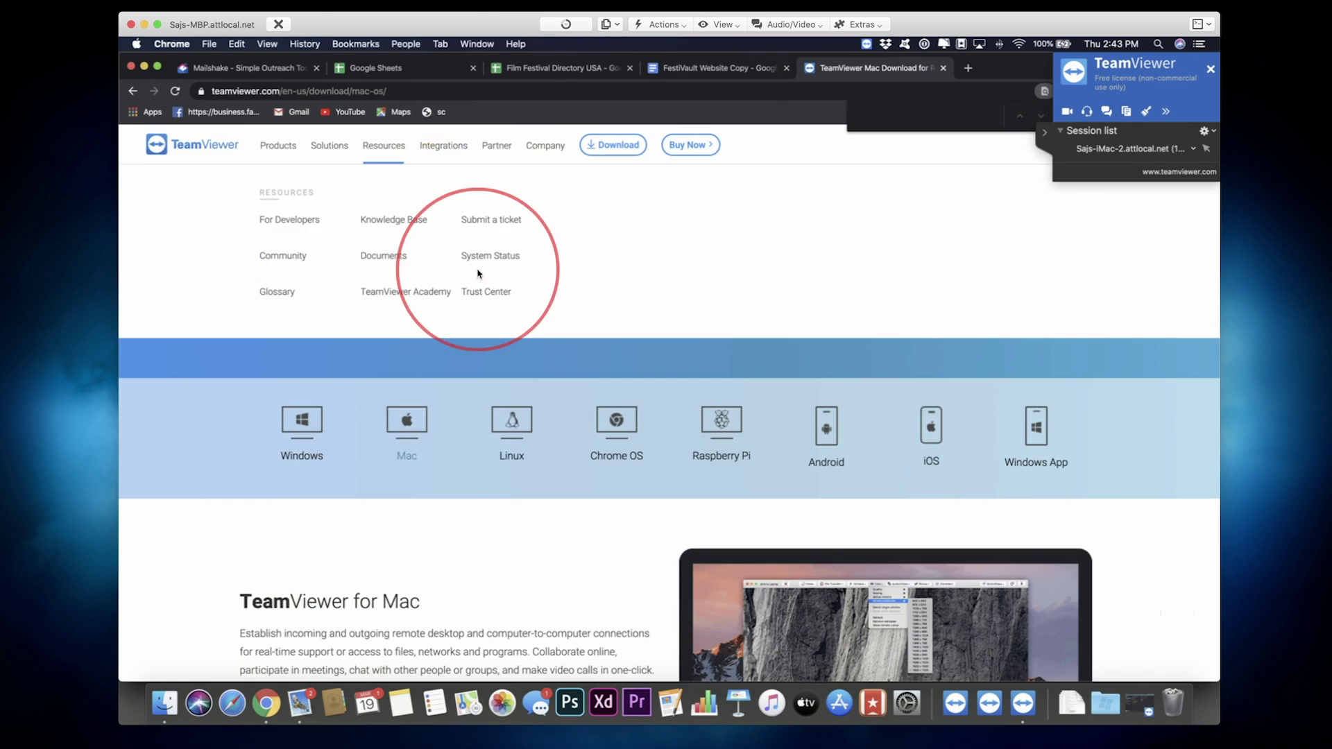
key(super+h)
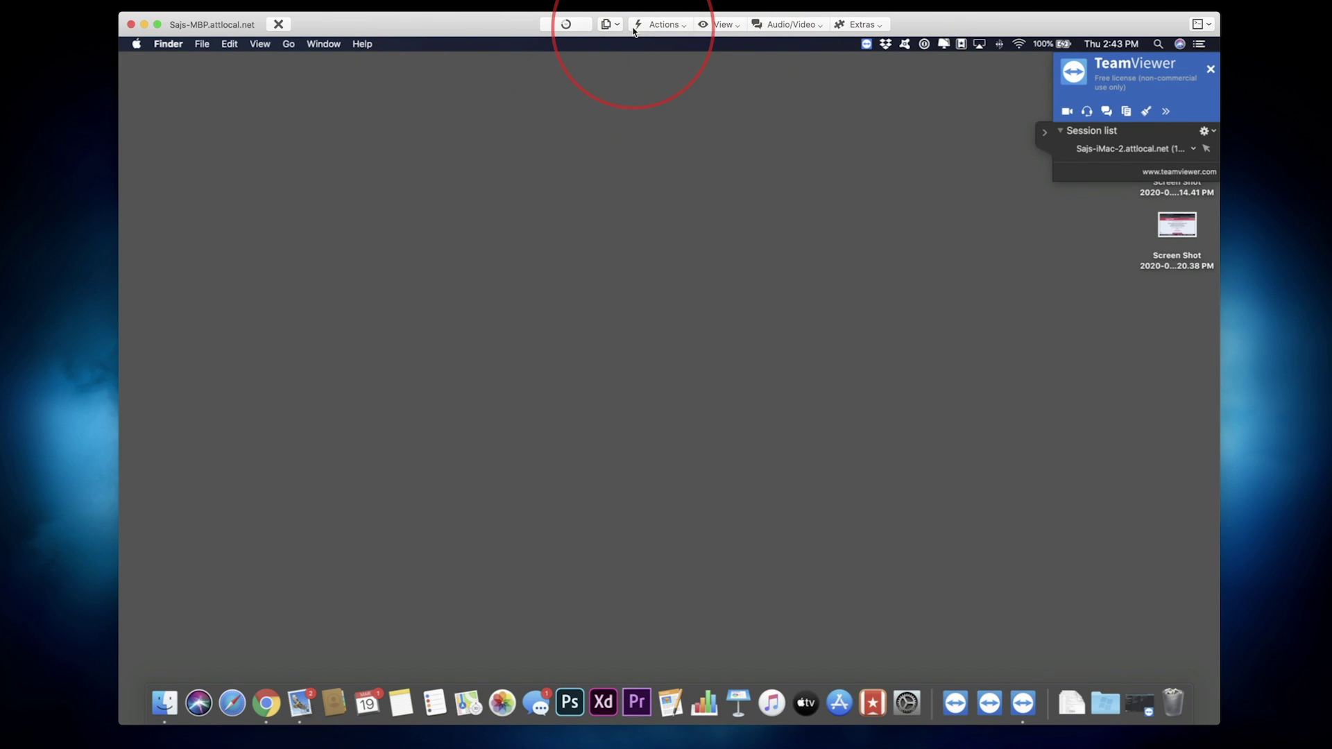
click(683, 29)
Browse the session's Actions and View menus, including Lock Computer, Quality and Scaling.
mouse_move(682, 68)
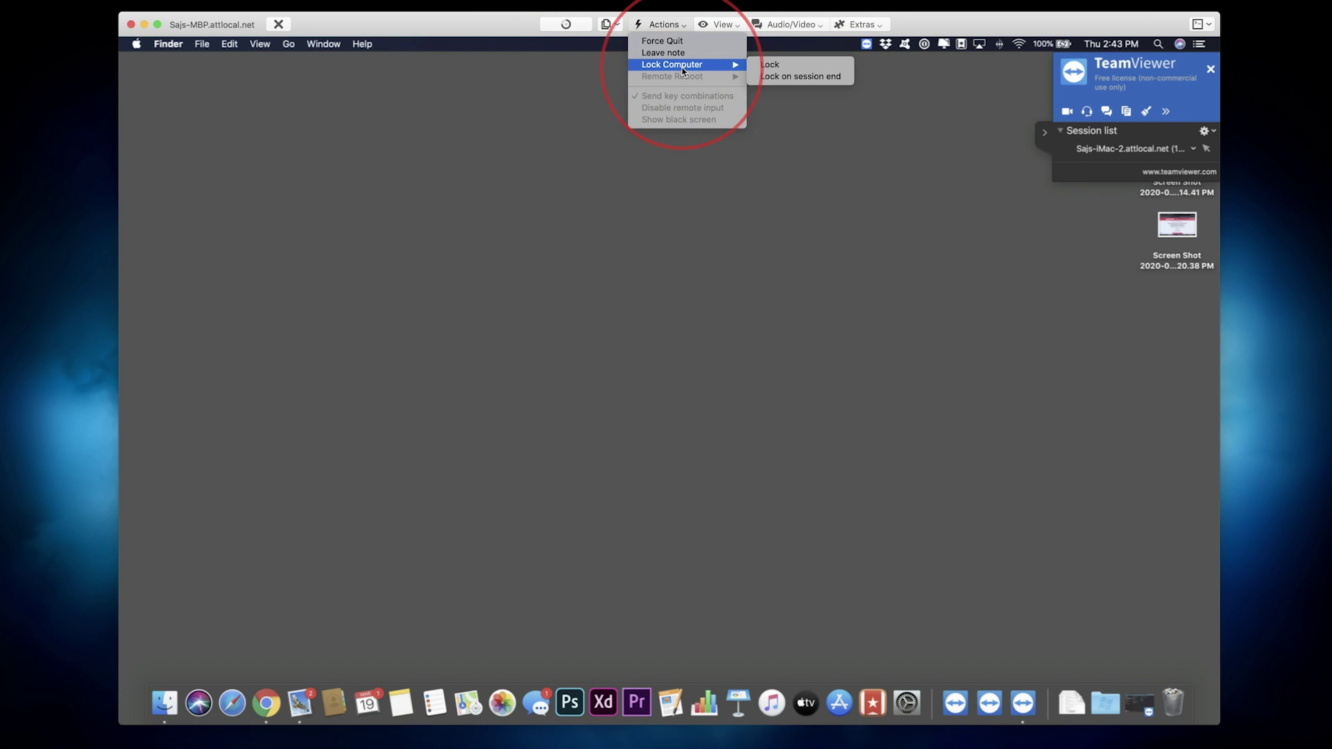
click(736, 26)
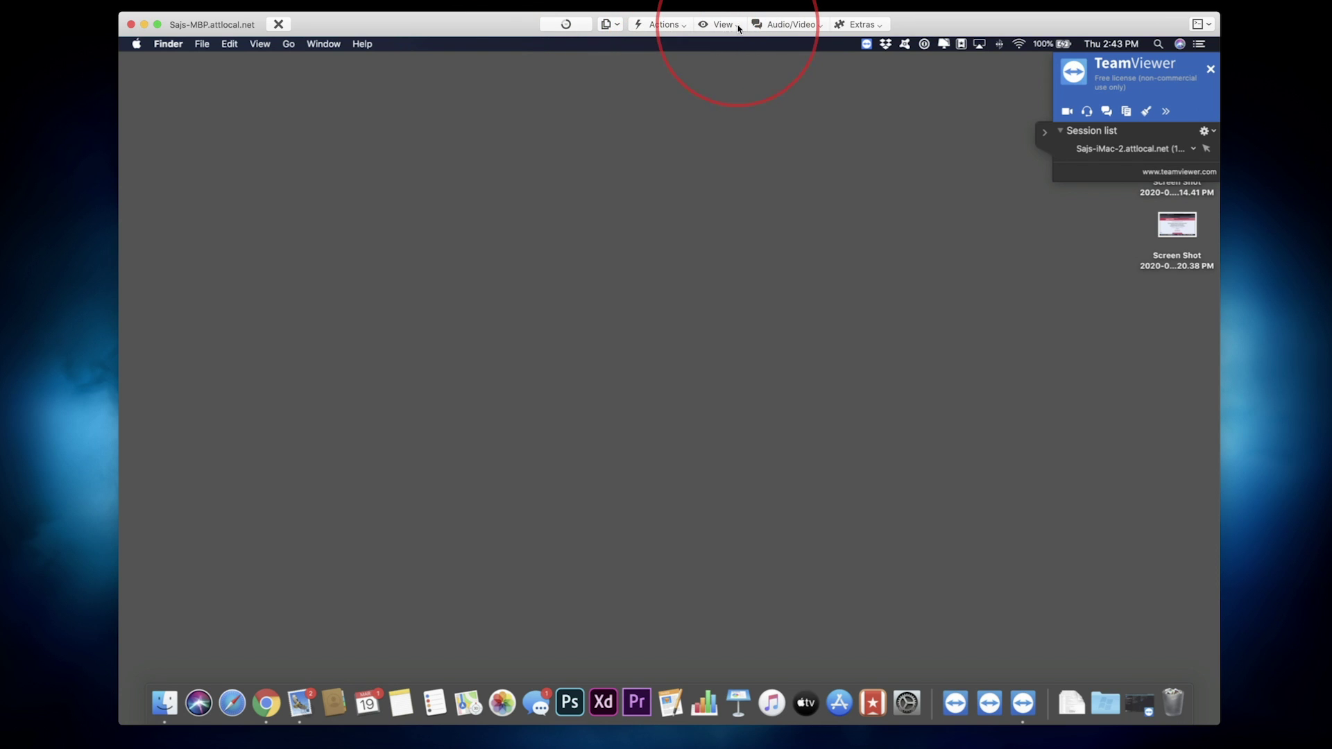
click(740, 29)
mouse_move(725, 42)
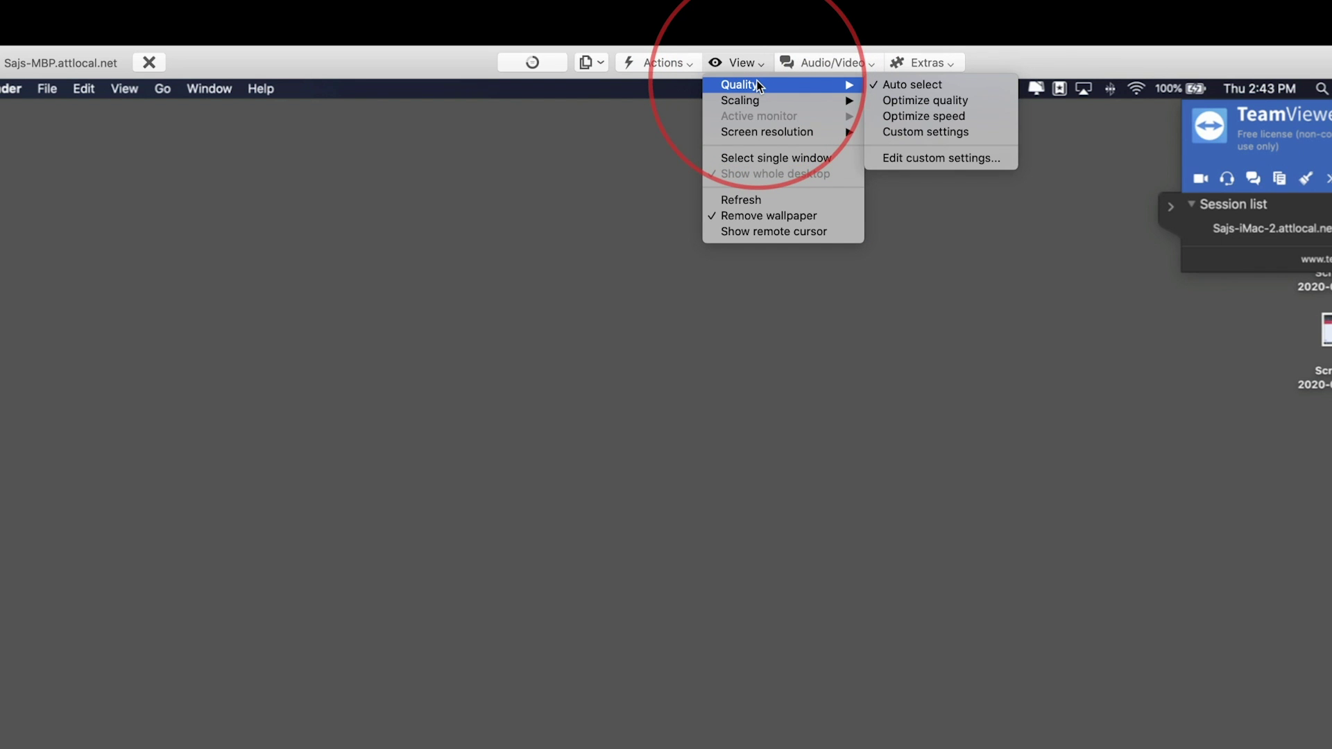
mouse_move(809, 136)
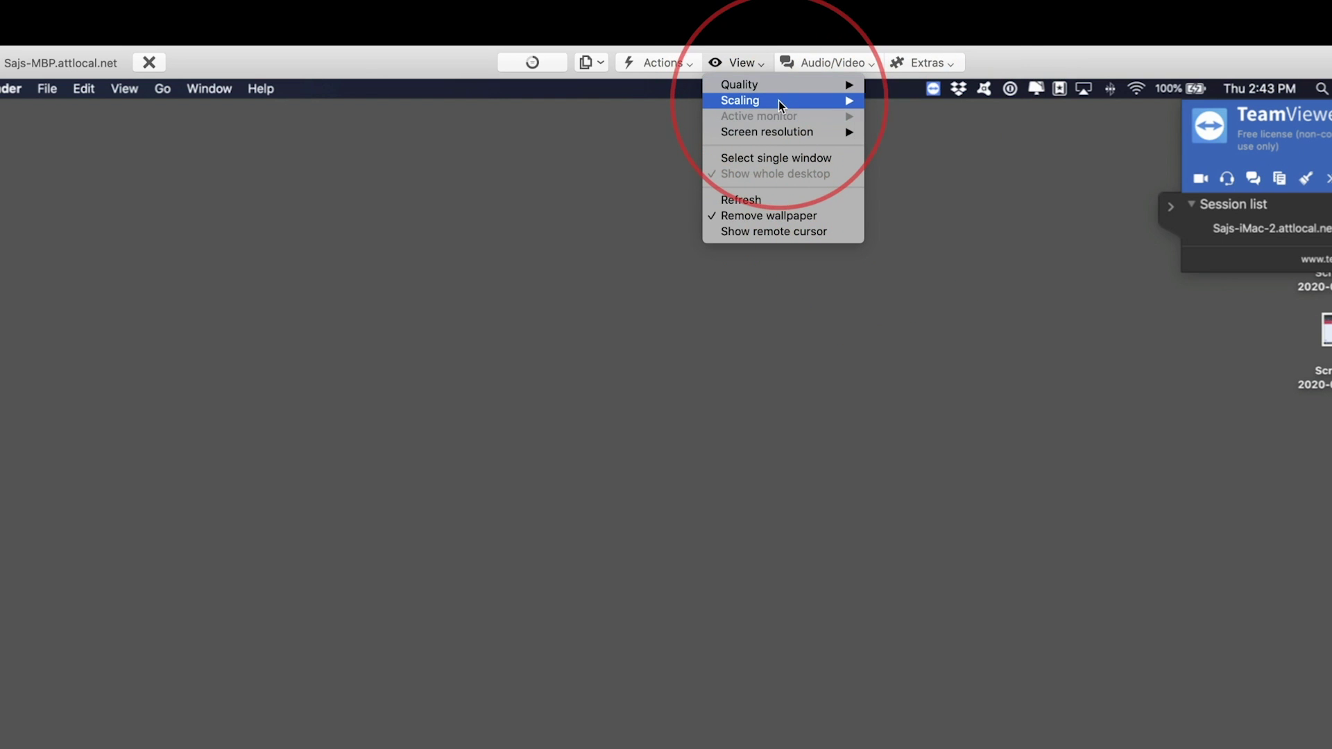
mouse_move(778, 103)
Open the Audio/Video menu and start Video in the session.
click(870, 64)
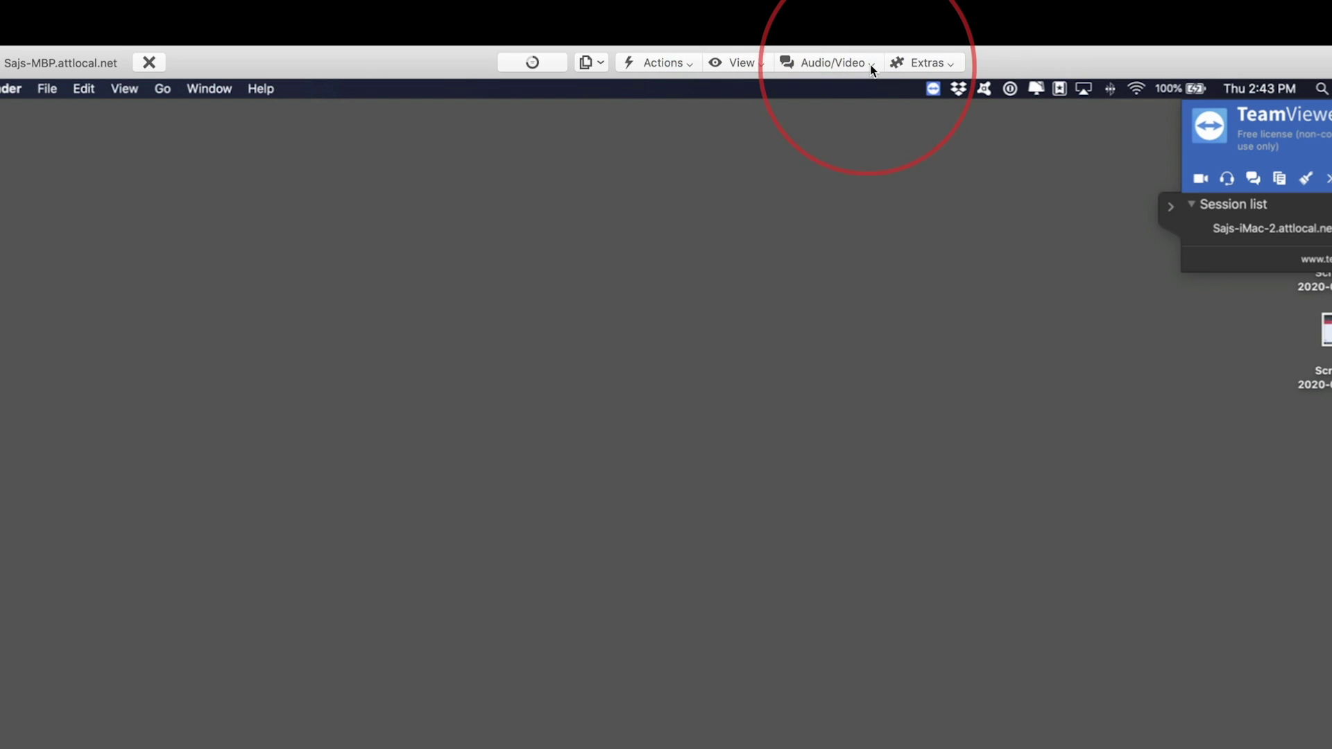
click(870, 65)
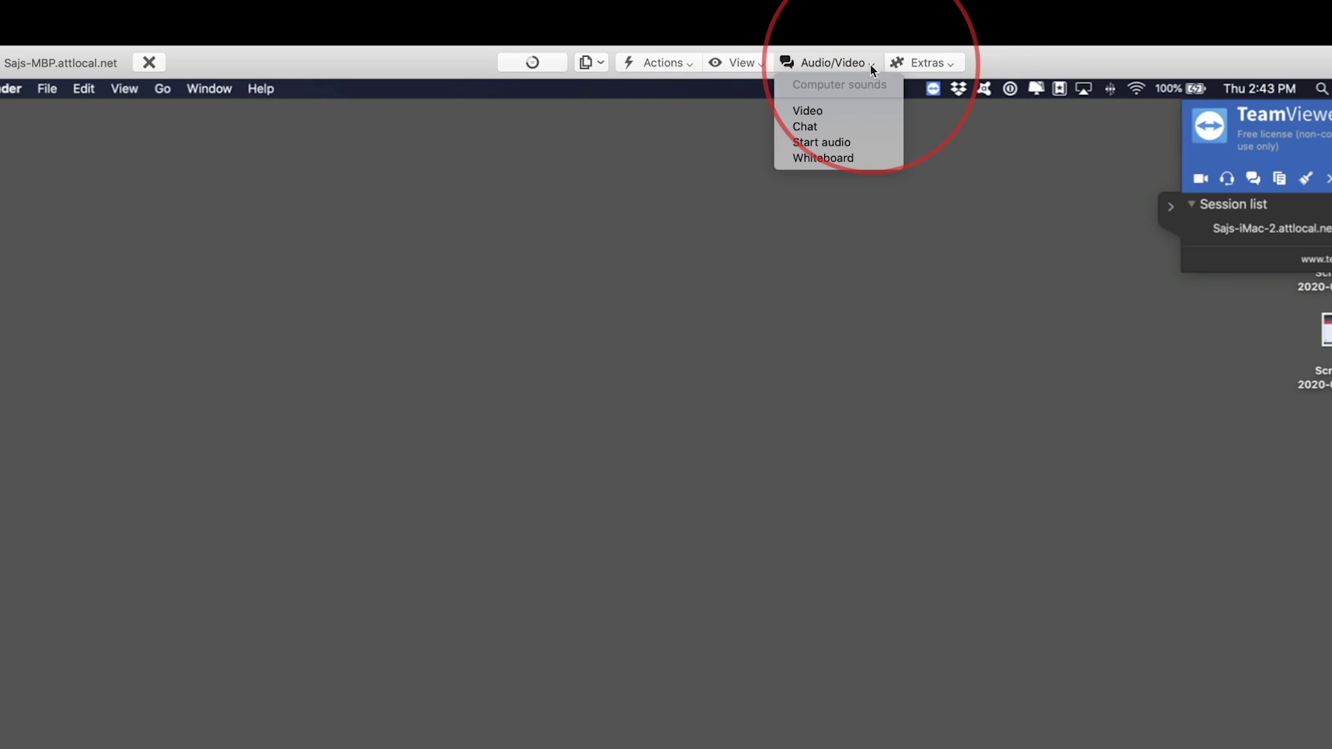
click(807, 113)
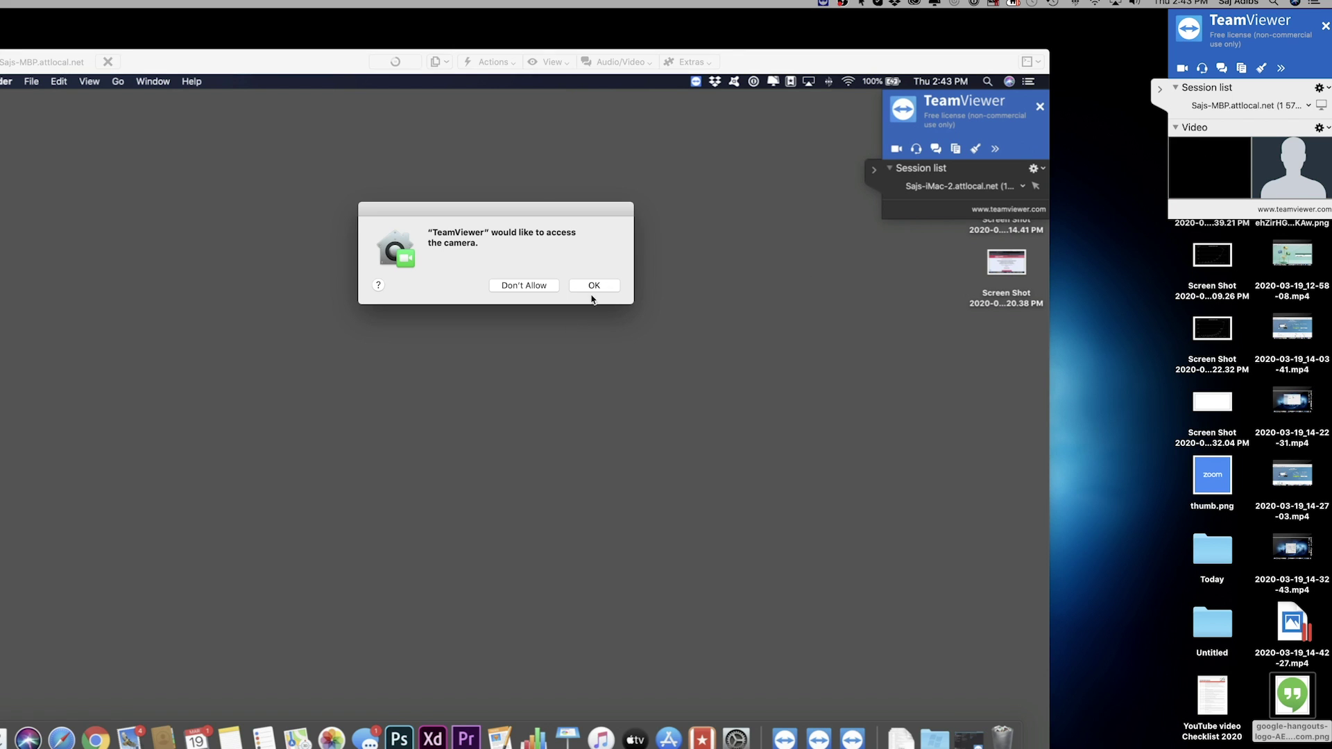
Allow TeamViewer camera access so the live webcam feed appears in the Video panel.
click(594, 287)
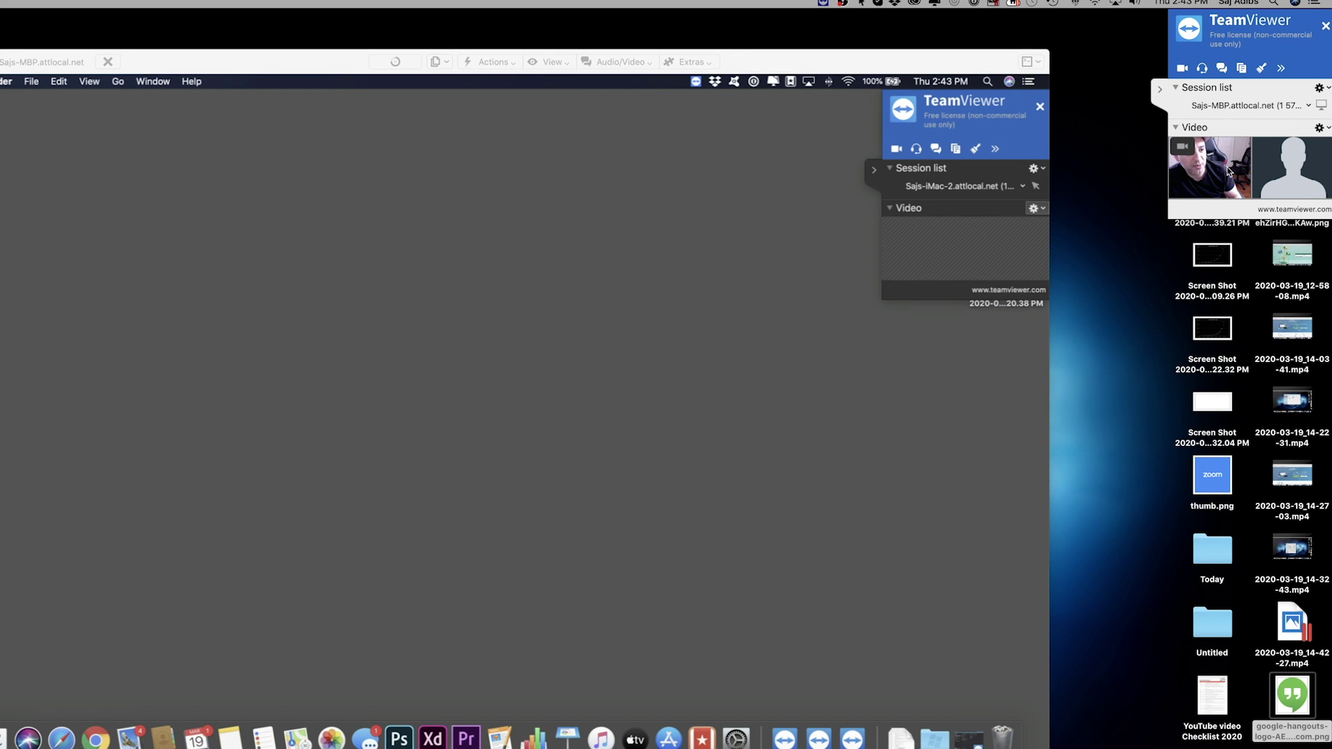
mouse_move(1242, 167)
click(1327, 88)
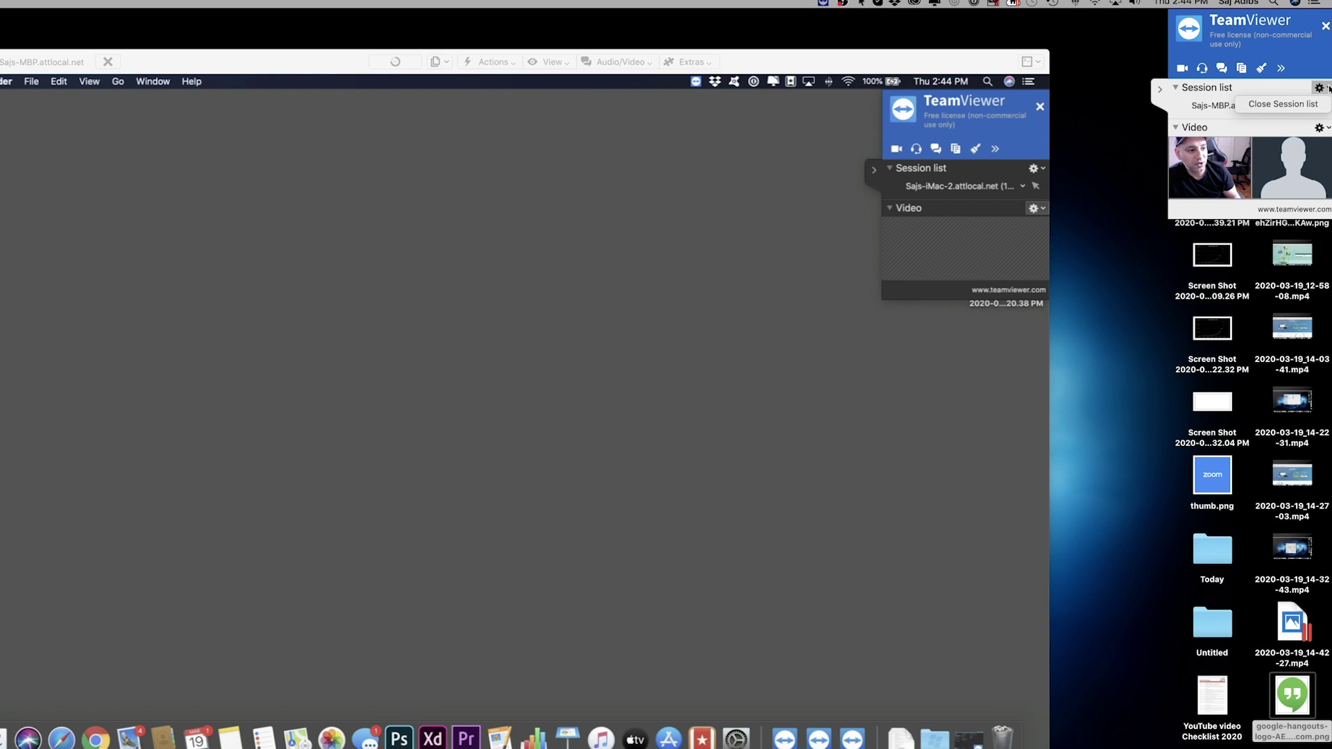
Close the Session list section and turn on the whiteboard from Audio/Video.
click(1283, 104)
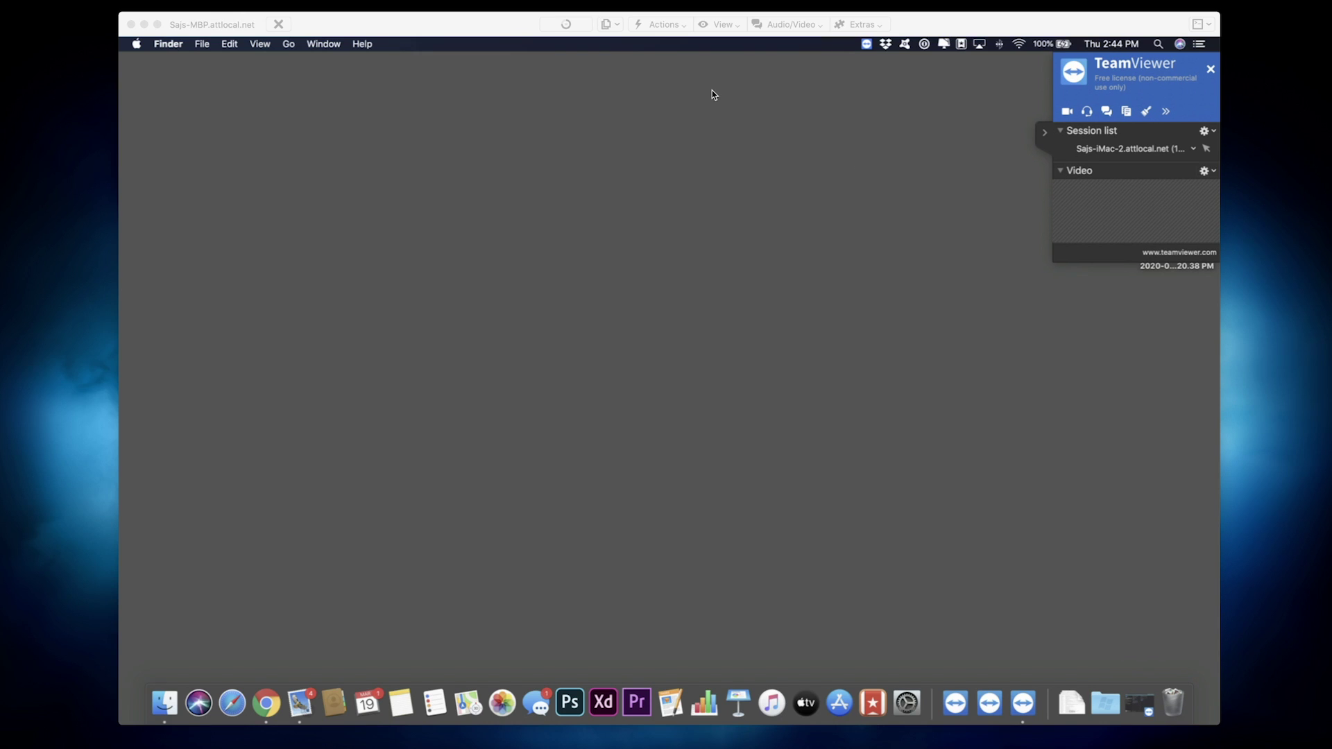
click(652, 63)
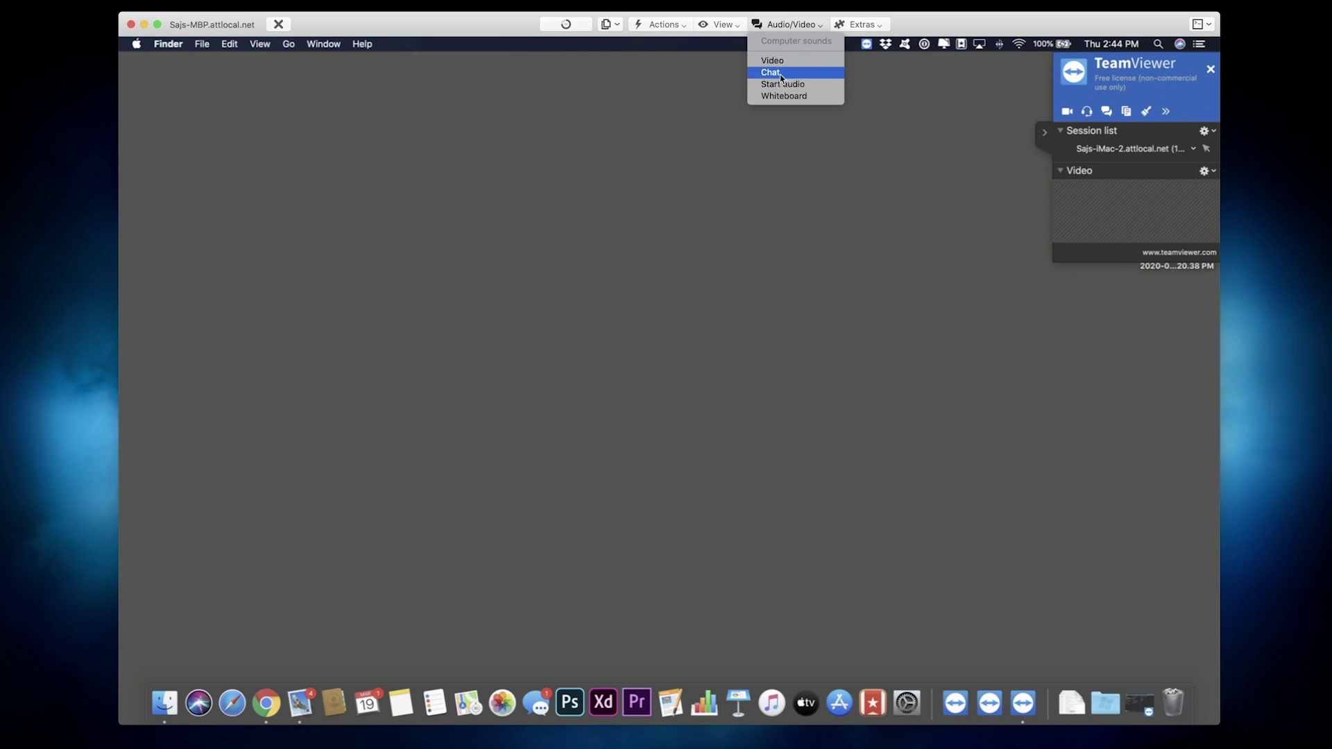
click(783, 97)
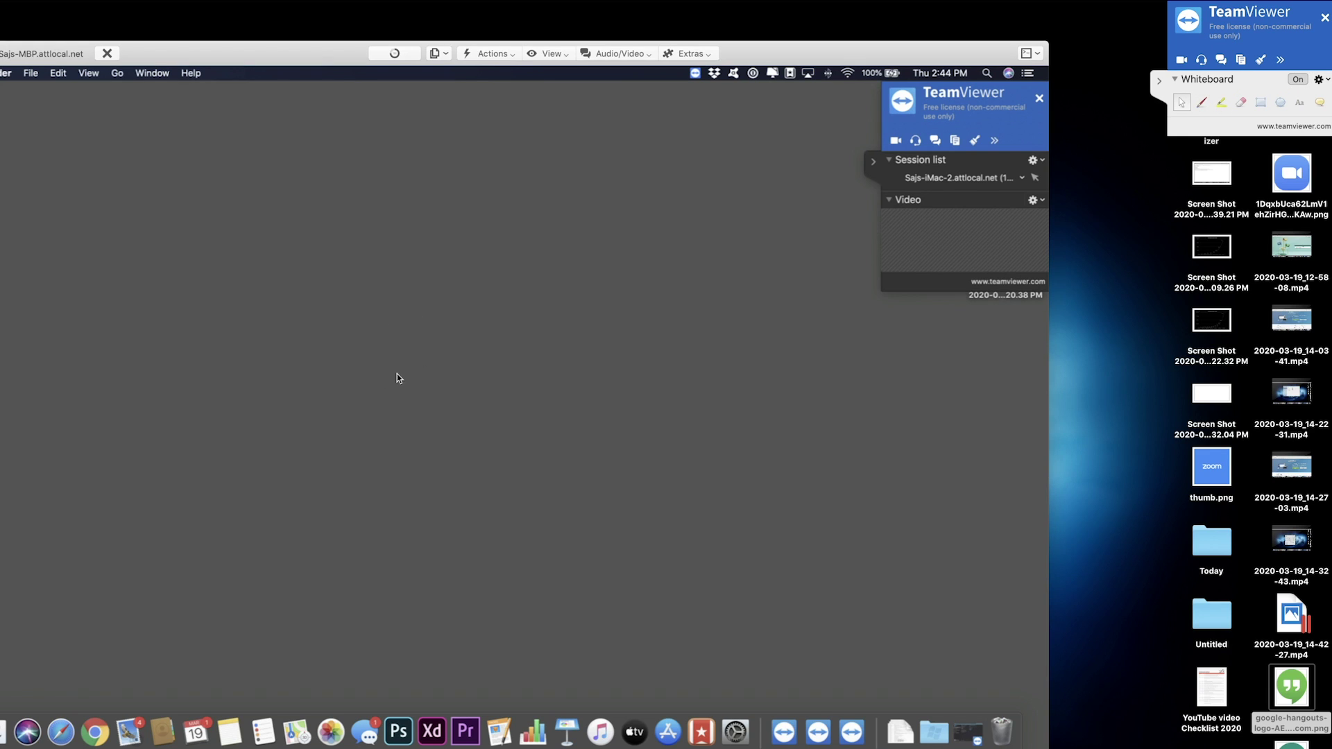
Draw three green highlighter strokes across the remote desktop.
click(1221, 103)
drag(527, 271, 302, 426)
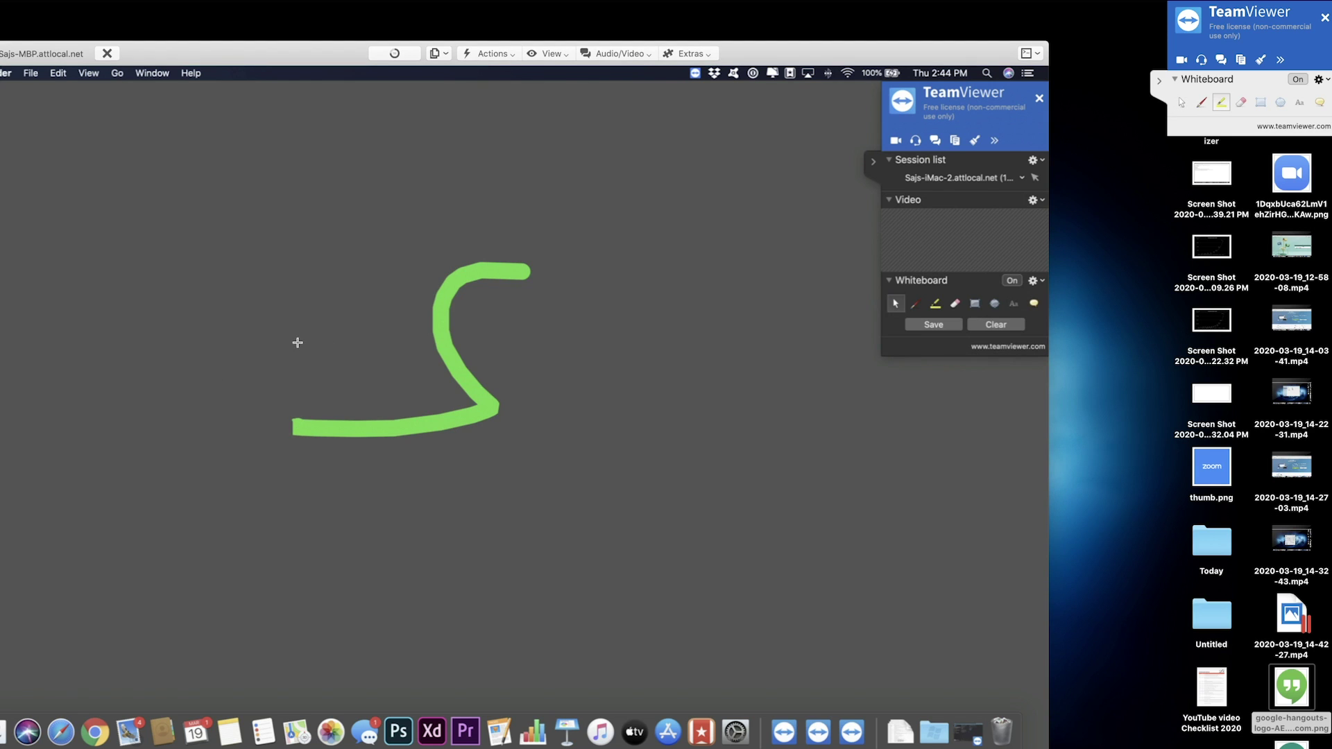
mouse_move(274, 330)
mouse_down()
mouse_move(165, 385)
mouse_move(55, 386)
mouse_up()
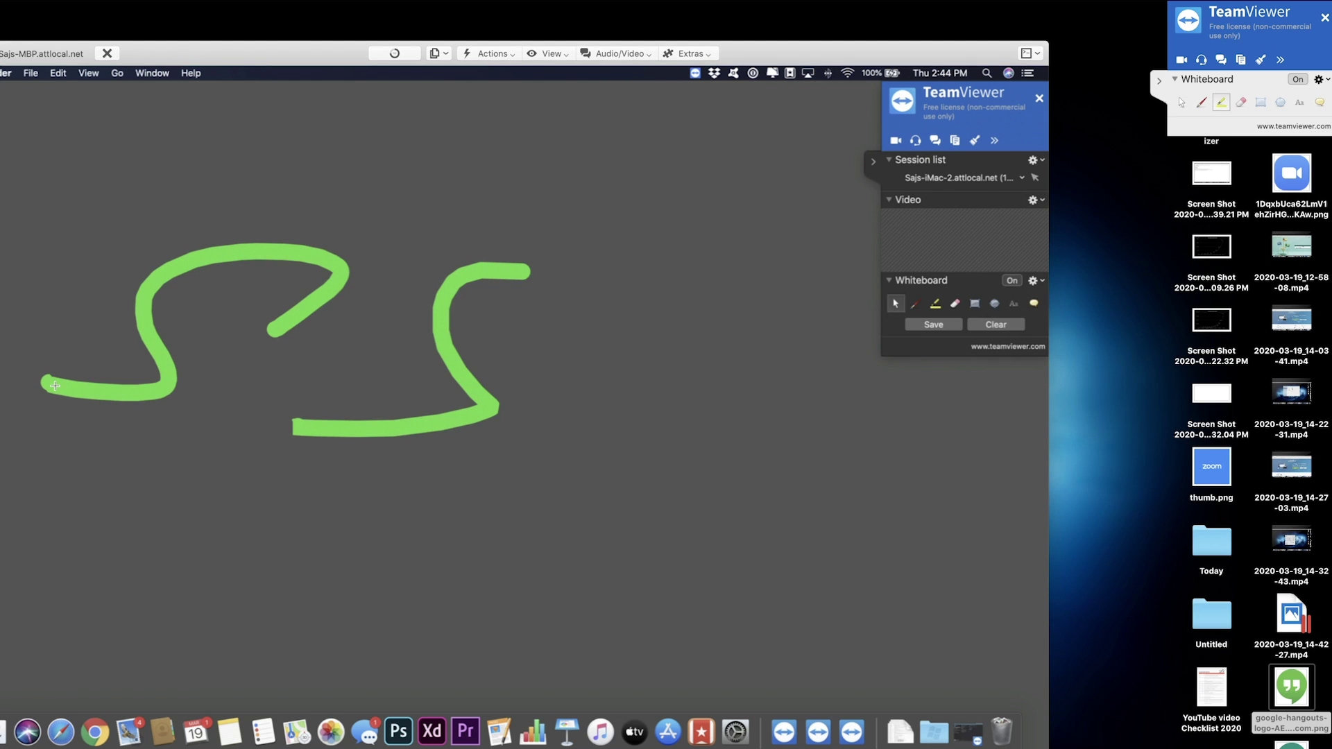
drag(580, 505, 553, 553)
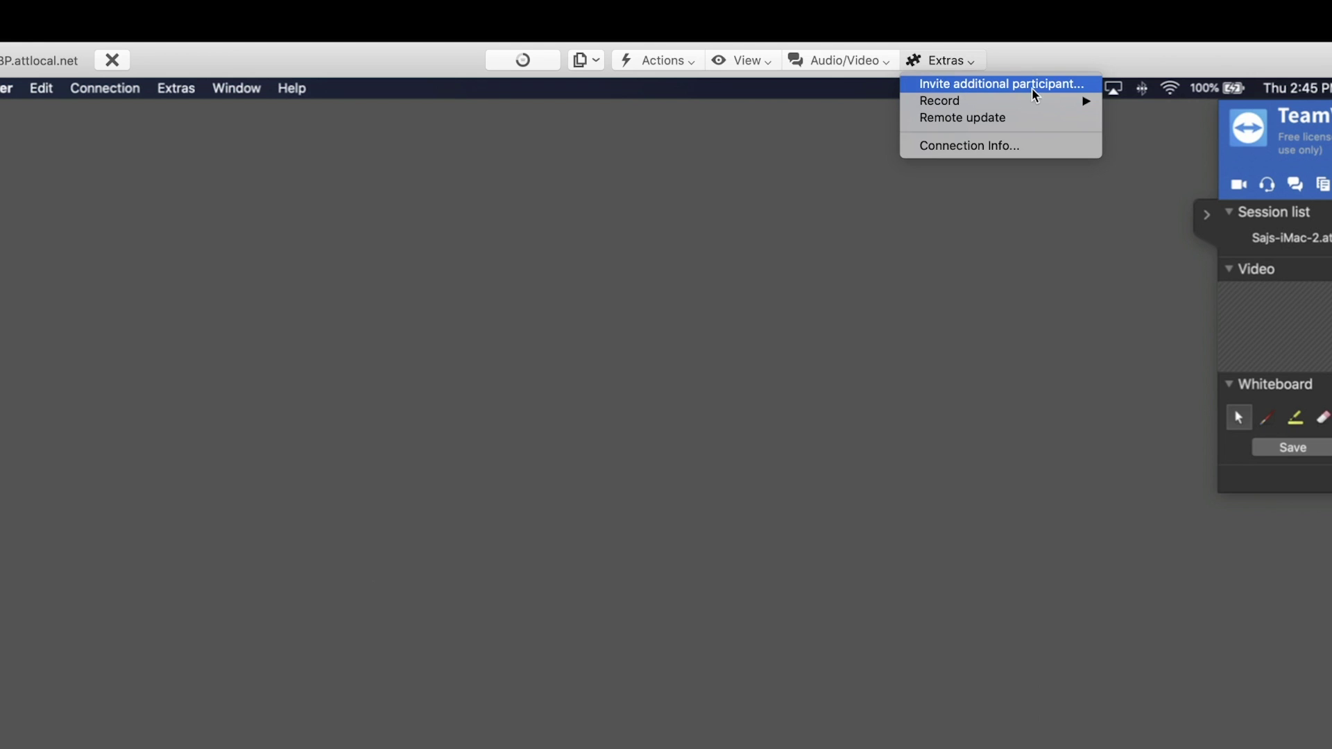
Close the Extras menu without choosing Invite, Record or Connection Info.
mouse_move(1001, 106)
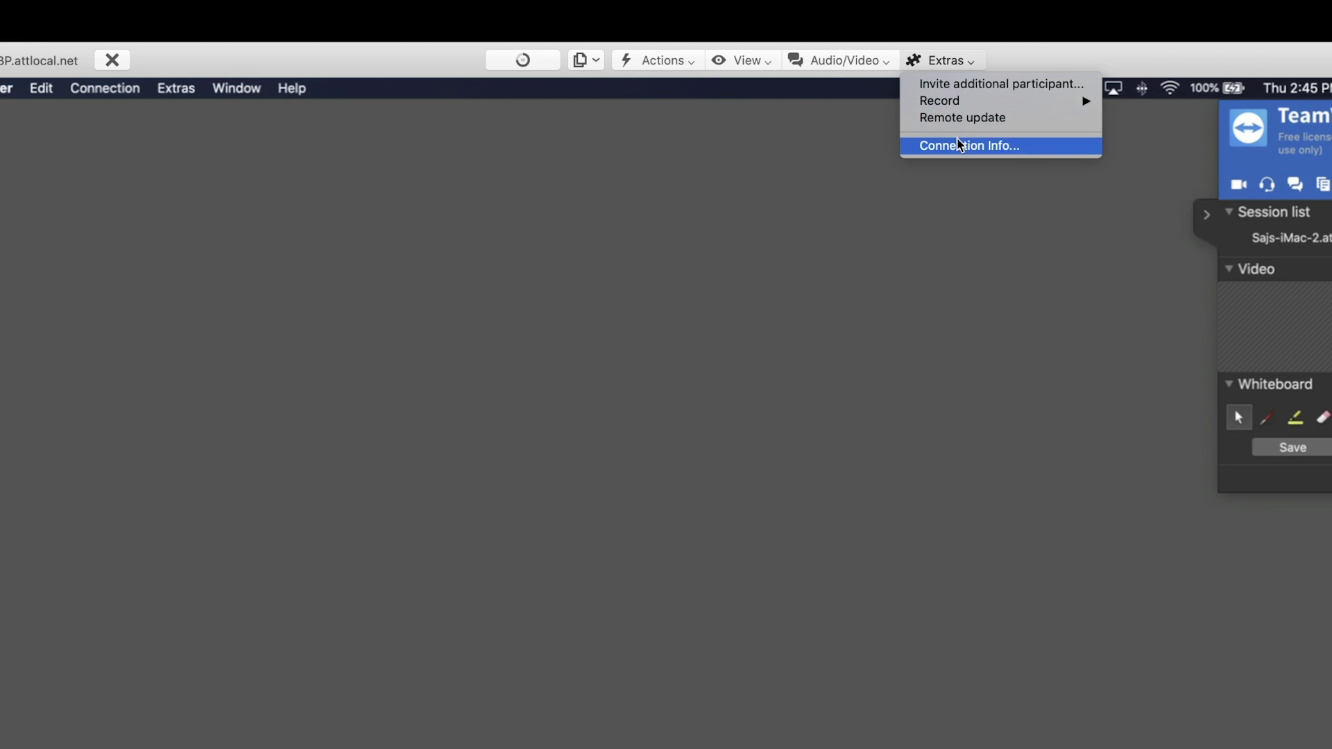
click(954, 62)
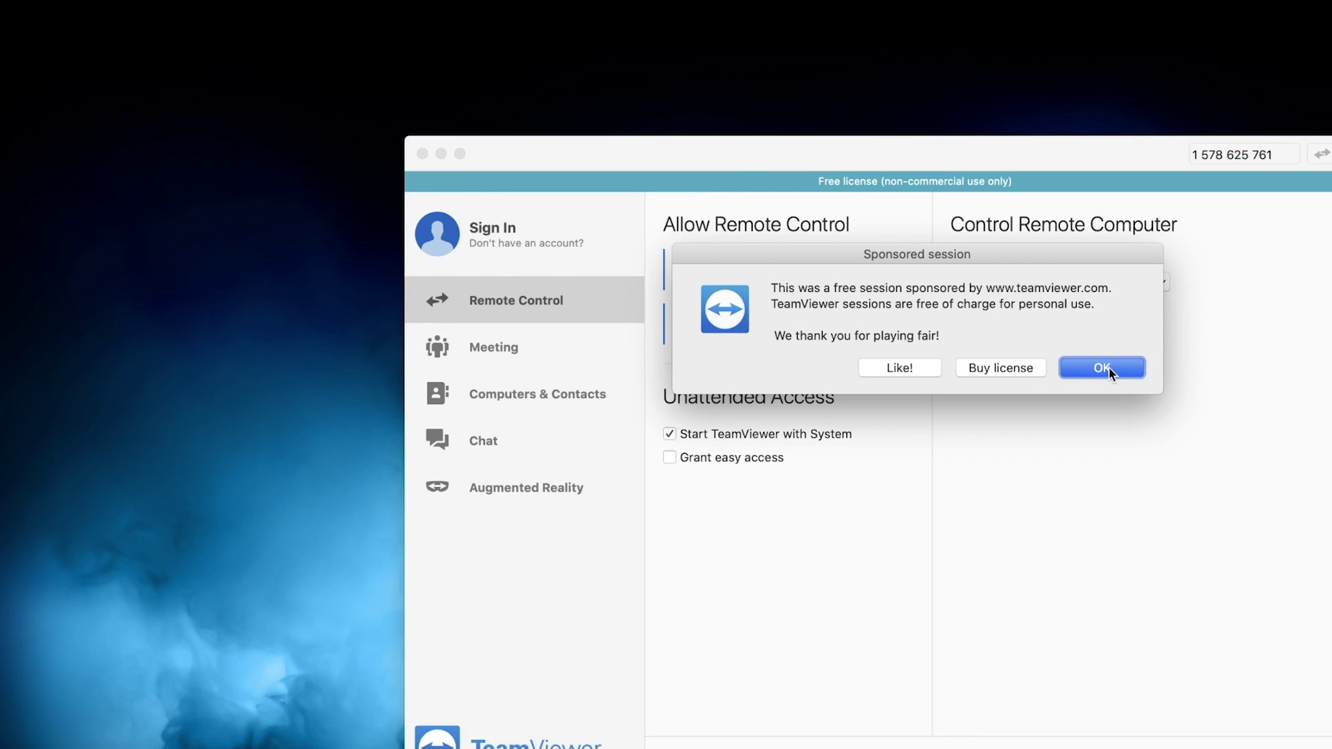
Dismiss the sponsored-session notice and clear the previous partner ID from the ID field.
click(1107, 368)
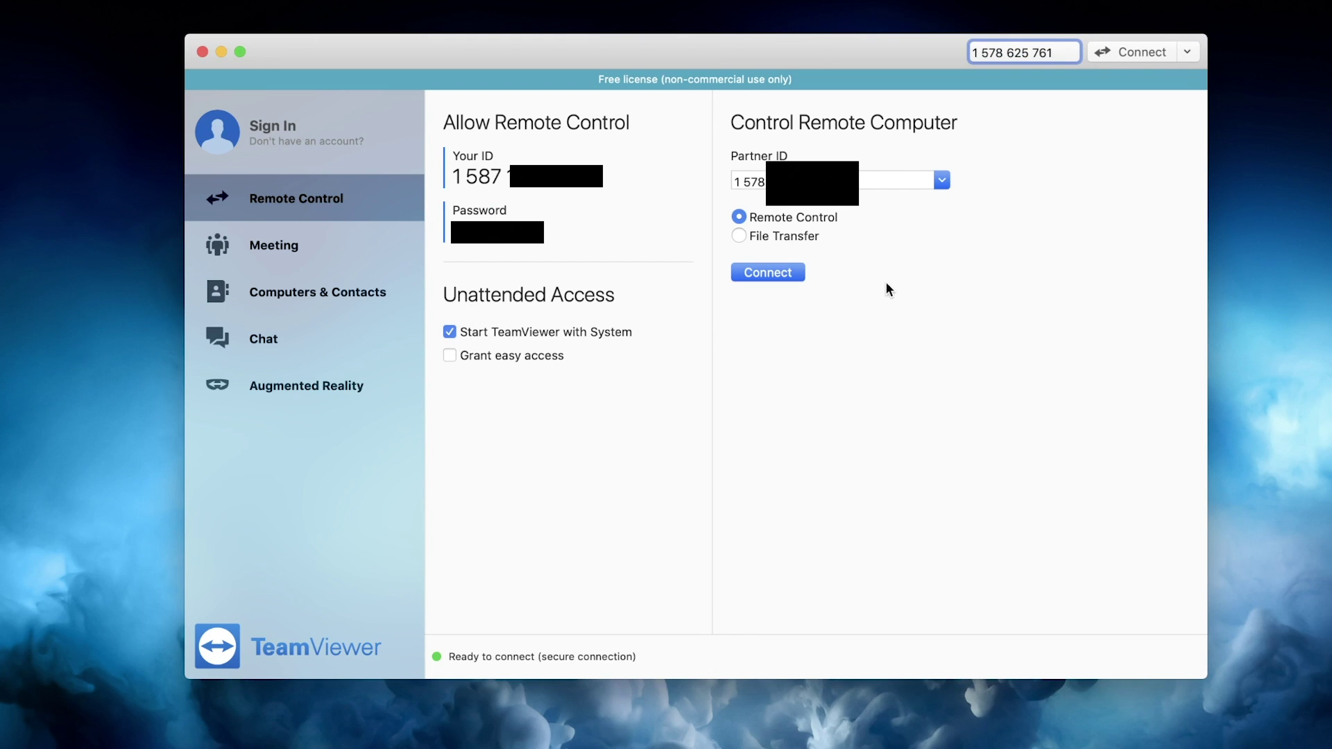
key(super+a)
key(BackSpace)
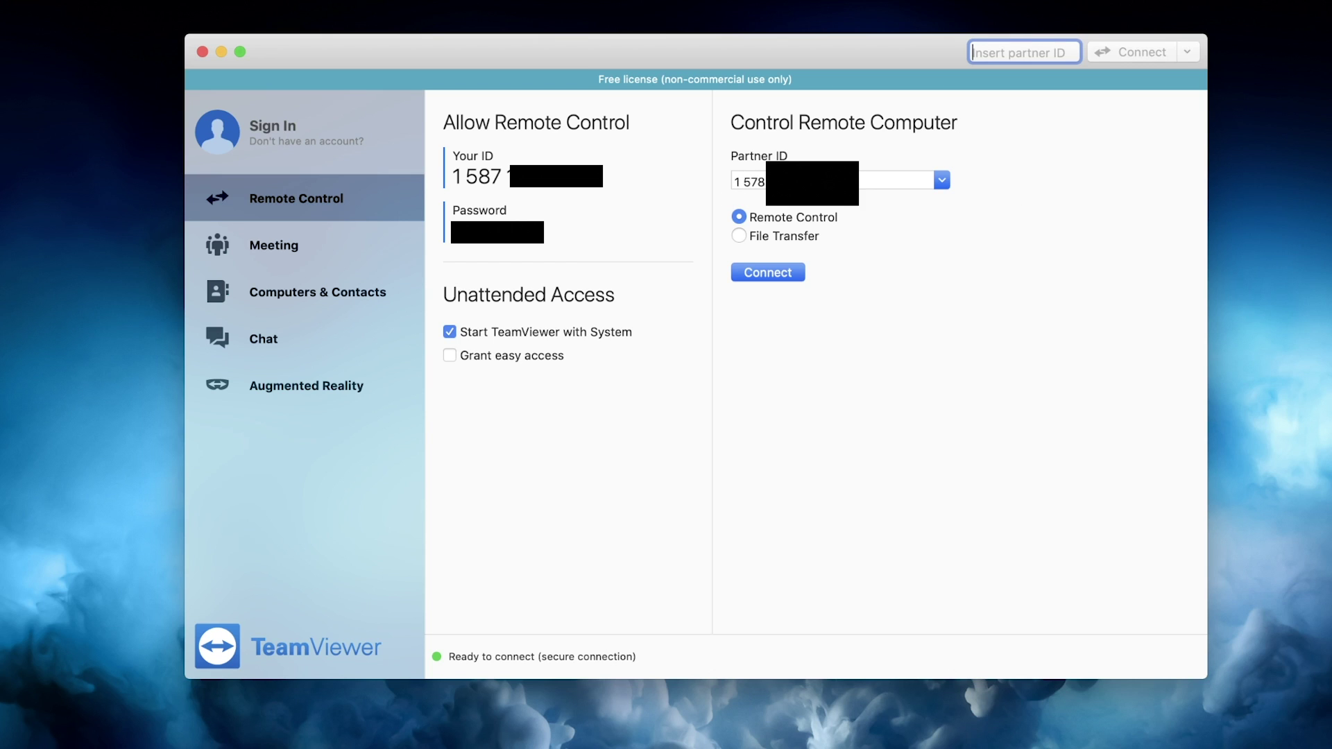